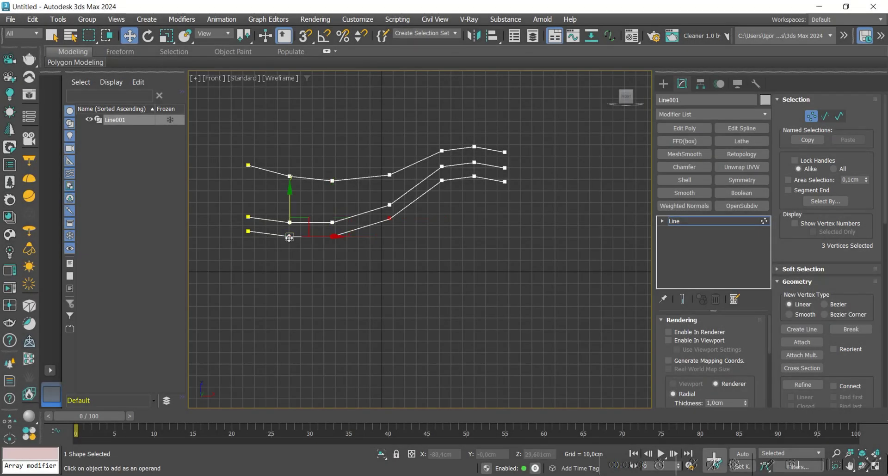
ctrl+click(249, 231)
drag(291, 198, 292, 214)
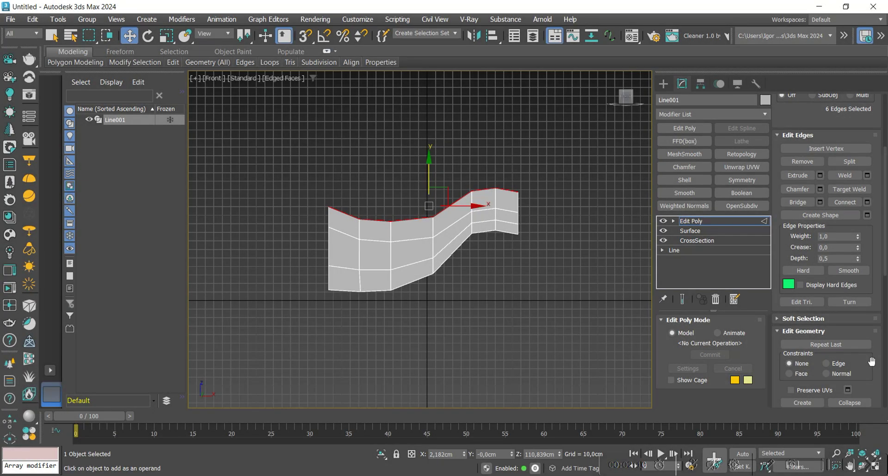
click(854, 362)
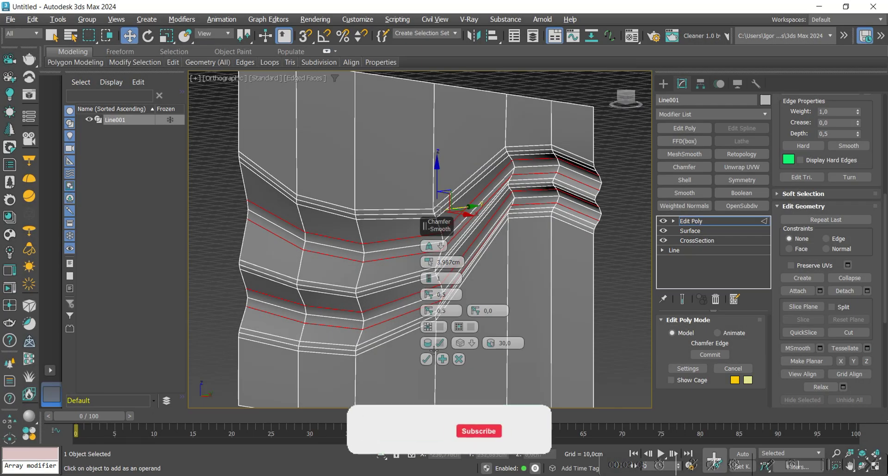
click(427, 360)
alt+middle_drag(430, 357, 454, 323)
middle_drag(225, 249, 287, 246)
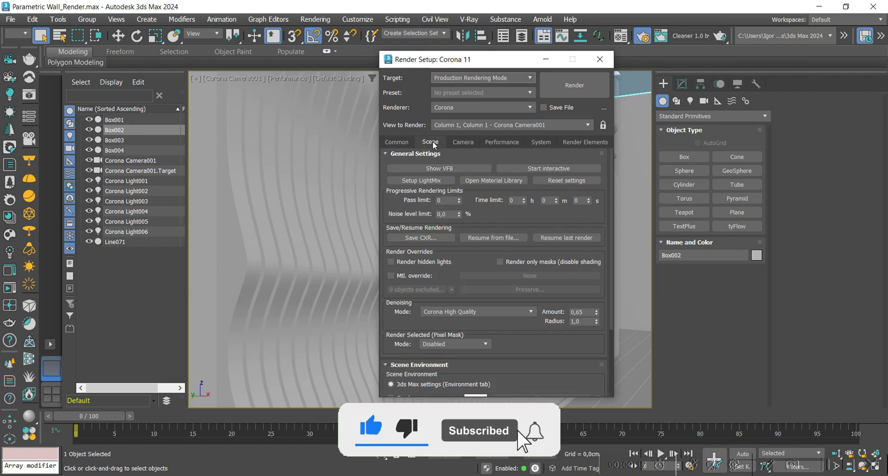
click(537, 168)
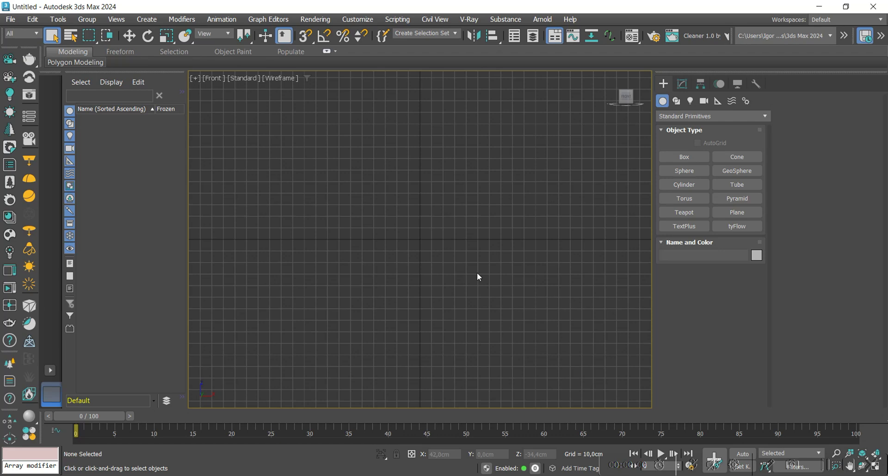
Step: Draw an open seven-vertex Line spline in the Front view that dips at its left part and rises to the right
click(677, 101)
click(685, 171)
middle_drag(430, 195, 429, 223)
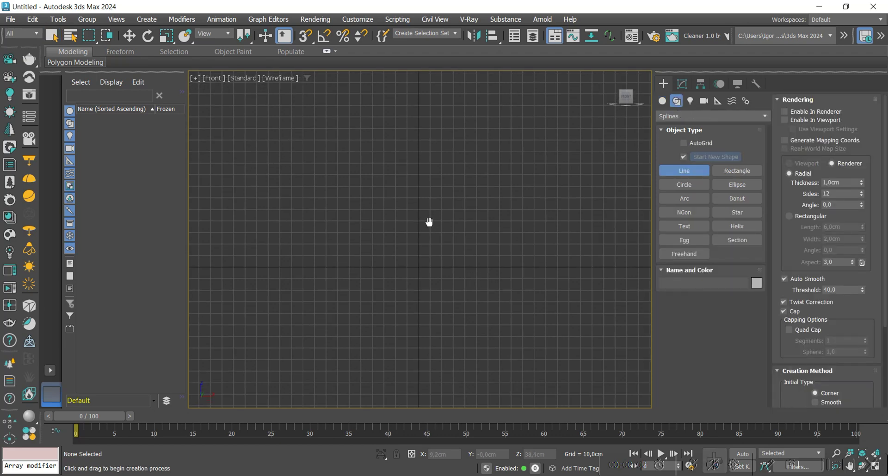
middle_drag(326, 227, 325, 227)
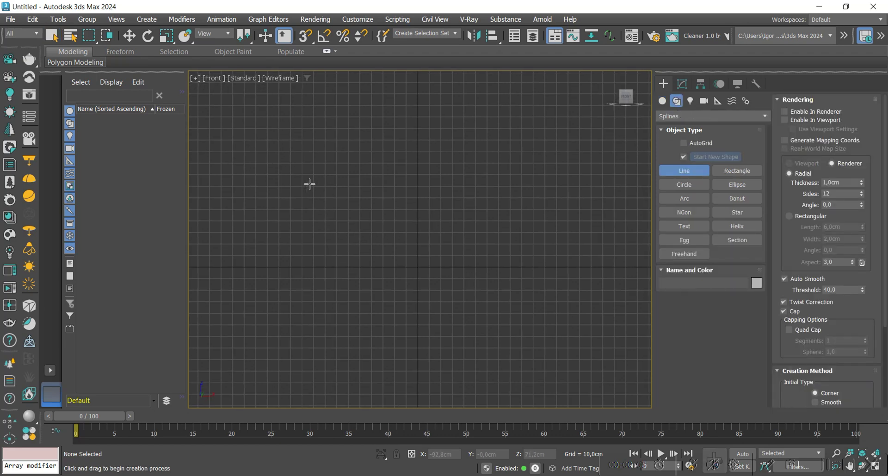
click(312, 179)
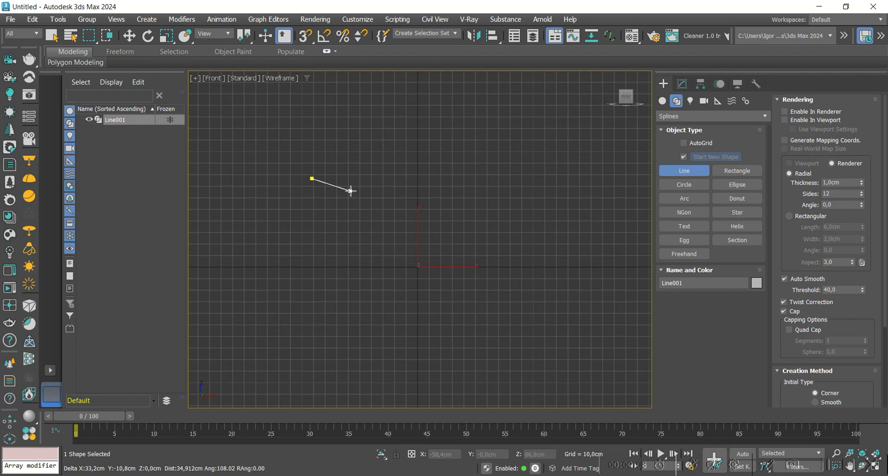
click(396, 194)
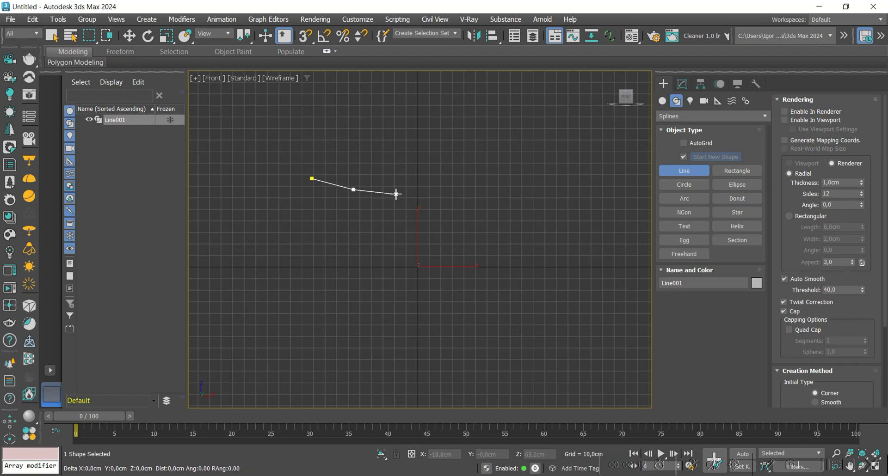
click(453, 189)
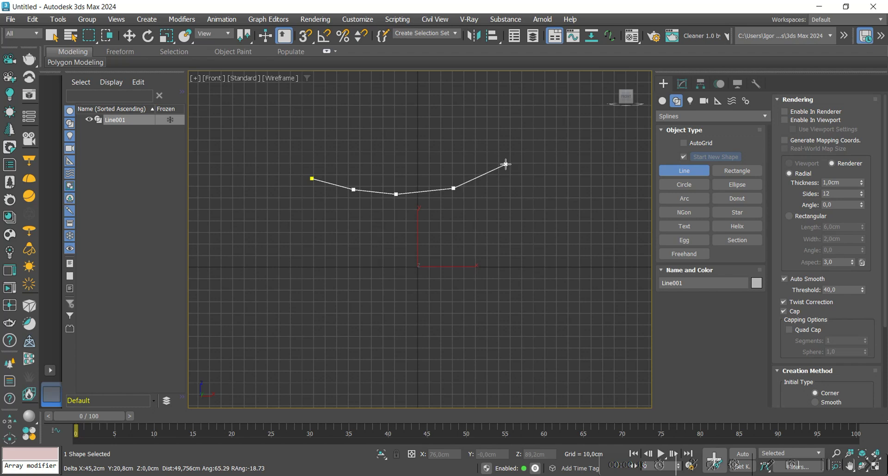
click(505, 164)
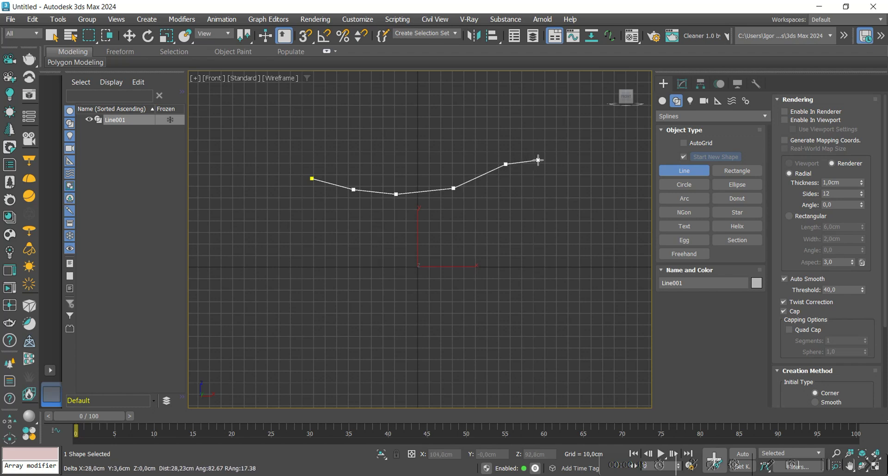
click(538, 160)
click(569, 165)
right_click(568, 166)
middle_drag(504, 197, 487, 212)
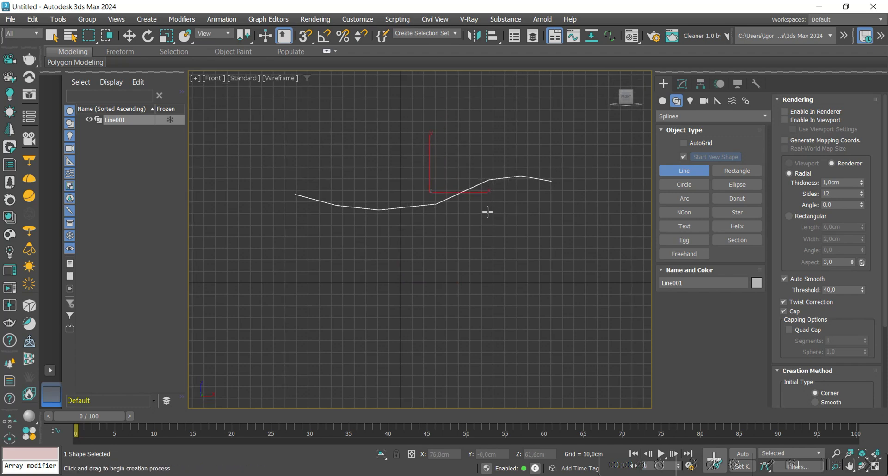
Step: Move the line up and over the vertical axis, to about X 1.2 cm and Z 93.3 cm
key(w)
drag(428, 156, 427, 141)
middle_drag(429, 204, 413, 201)
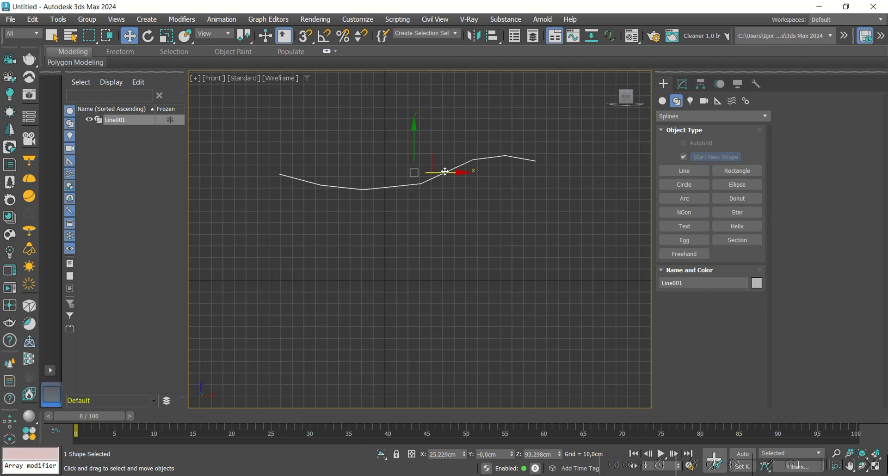
drag(445, 172, 417, 172)
Step: Duplicate the spline downward within the same line object, a short distance below the original
middle_drag(376, 196, 380, 206)
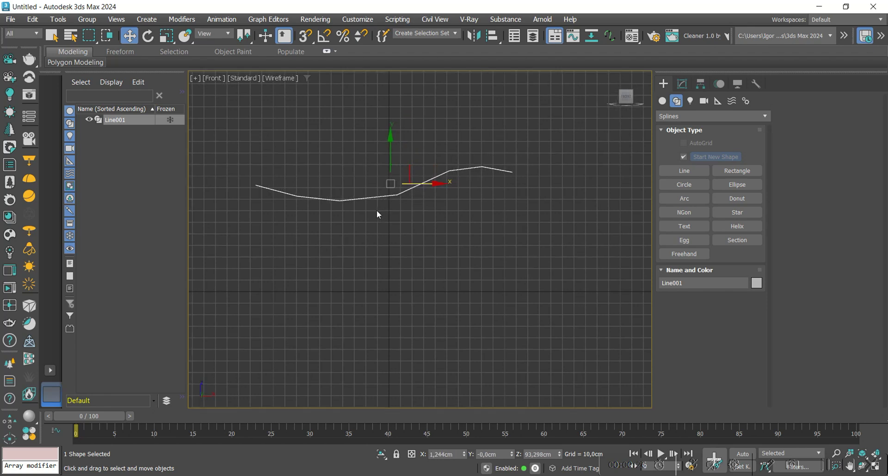
key(3)
shift+drag(384, 155, 385, 171)
Step: Lower the four left vertices of the copied spline, dropping the outer ones further to widen the gap toward the left end
key(1)
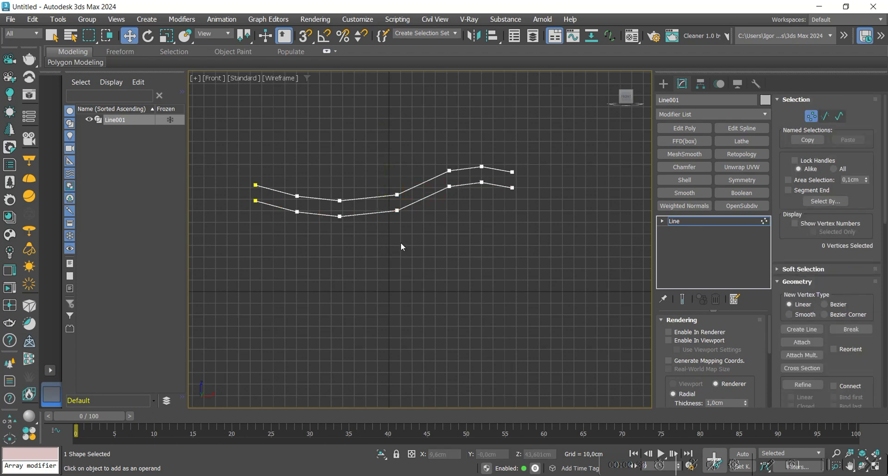
click(333, 216)
drag(258, 163, 259, 177)
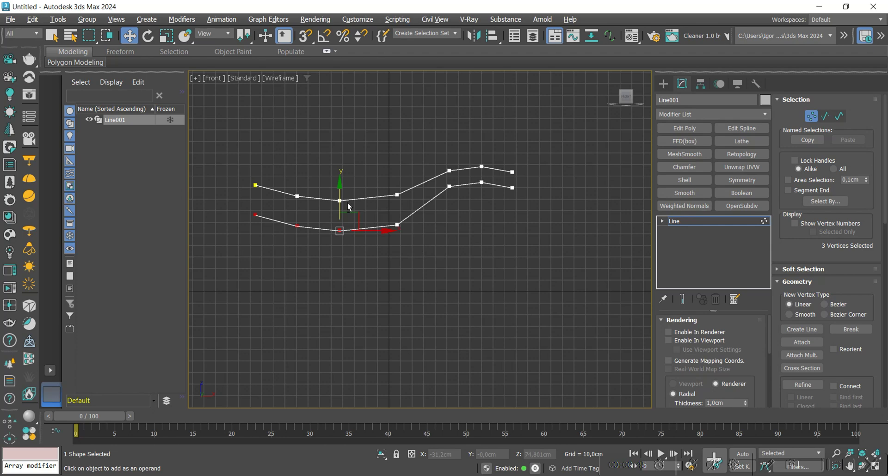
drag(341, 188, 341, 200)
drag(245, 224, 246, 224)
drag(257, 198, 258, 202)
drag(266, 236, 244, 230)
drag(256, 200, 255, 207)
middle_drag(399, 248, 392, 228)
Step: Duplicate the second spline downward by about 12 cm to create a third spline
key(3)
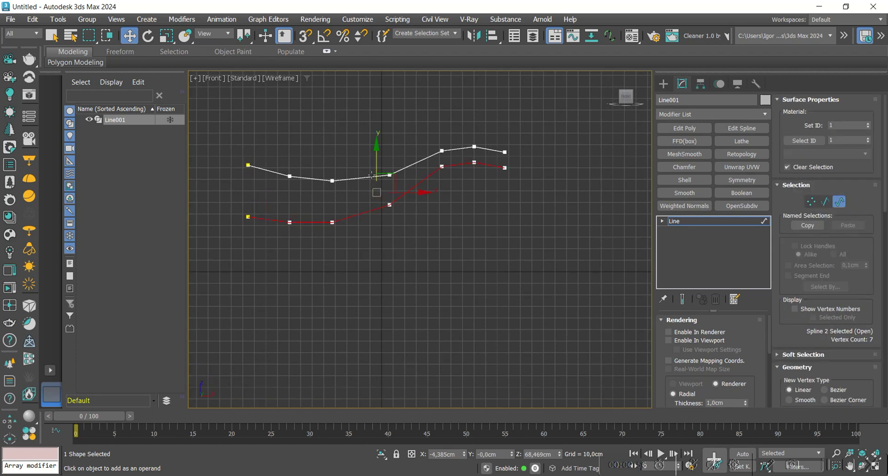
shift+drag(377, 163, 377, 169)
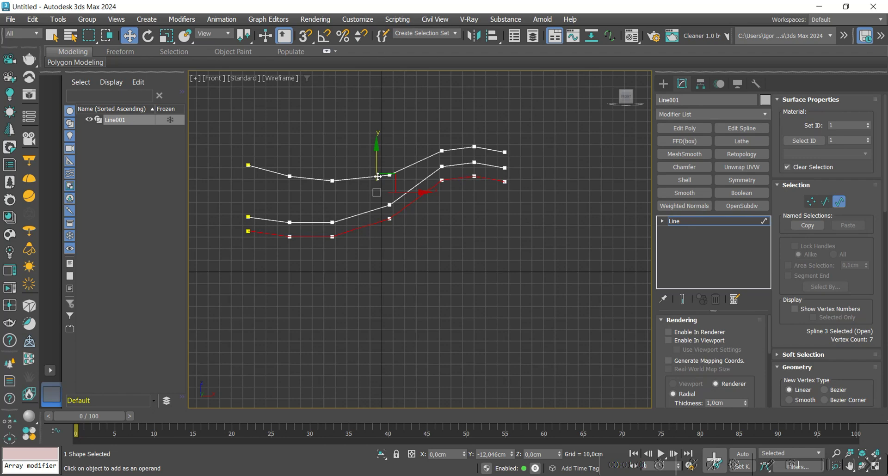
shift+drag(378, 177, 378, 176)
Step: Lower the four left vertices of the third spline, giving the three leftmost ones an extra drop
key(1)
click(390, 219)
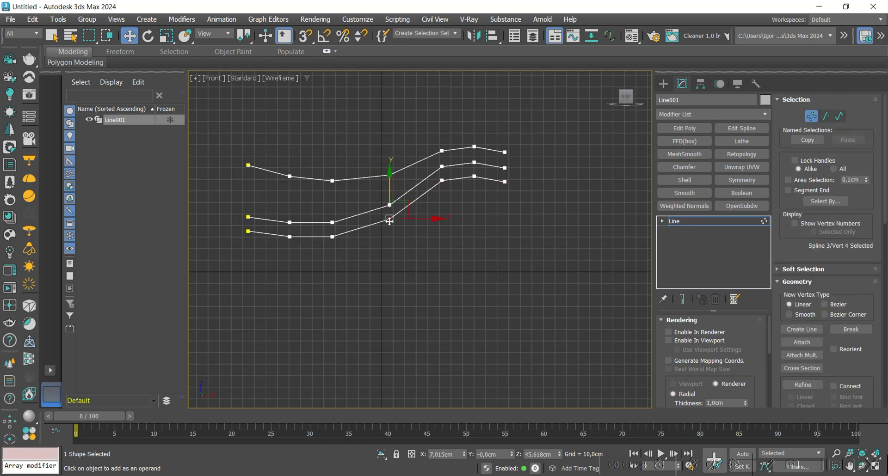
ctrl+click(332, 237)
ctrl+click(289, 238)
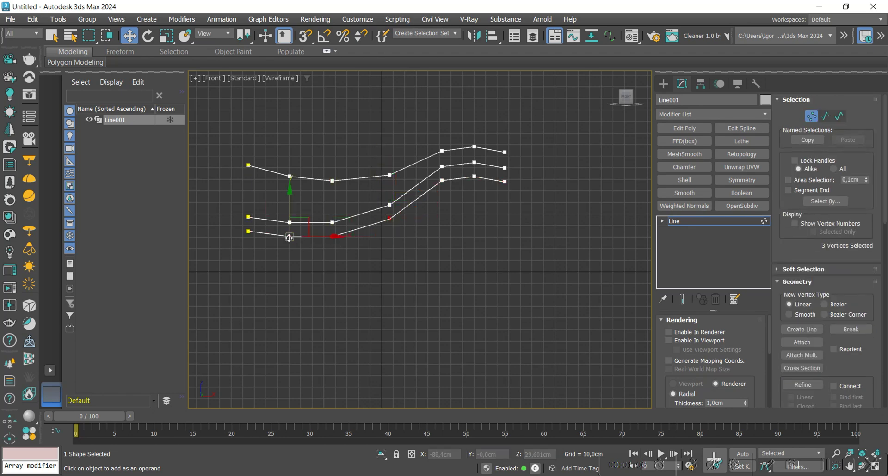
double_click(248, 231)
drag(289, 198, 335, 217)
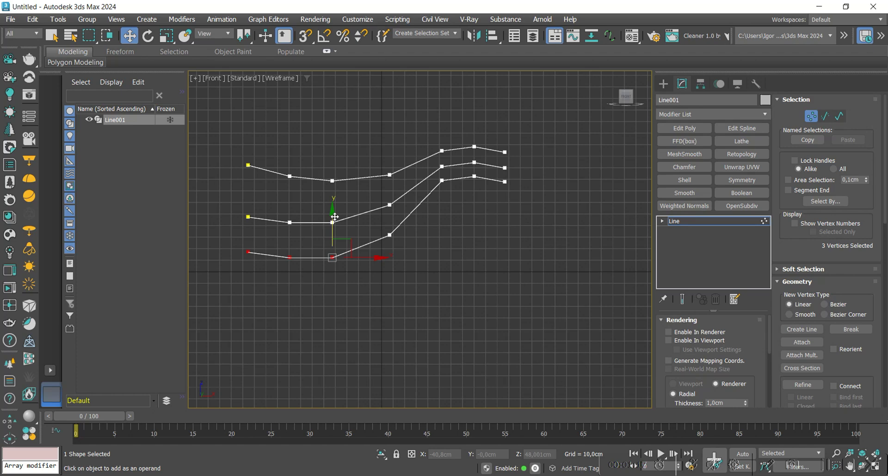
Step: Nudge the first two vertices of the lowest spline slightly downward to flatten its left end
click(248, 252)
drag(249, 223, 296, 243)
click(290, 258)
click(352, 300)
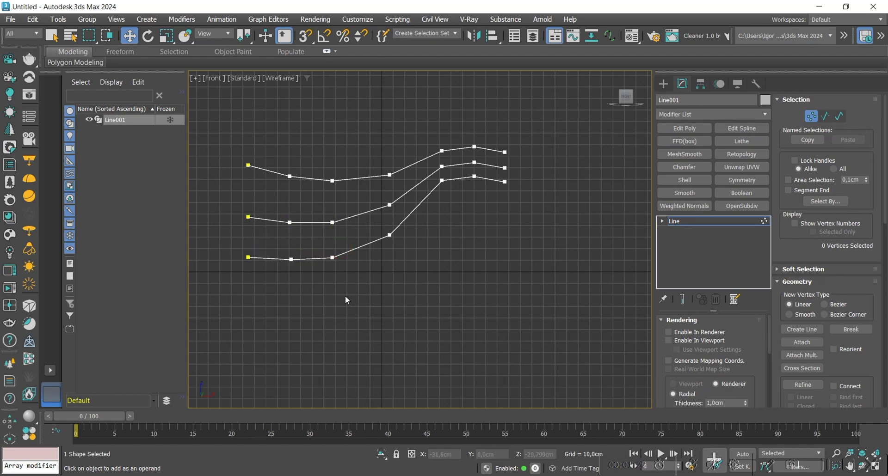
Step: Lower the three leftmost vertices of the middle and top splines slightly
drag(343, 212, 282, 226)
ctrl+click(248, 218)
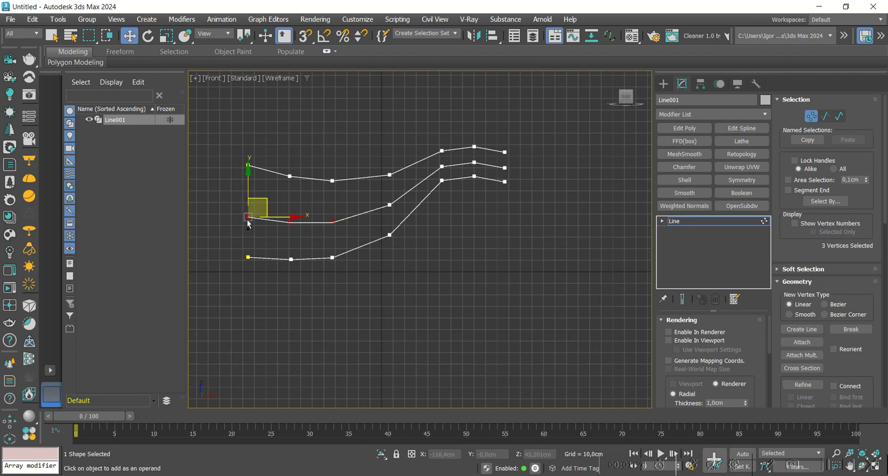
drag(249, 187, 250, 193)
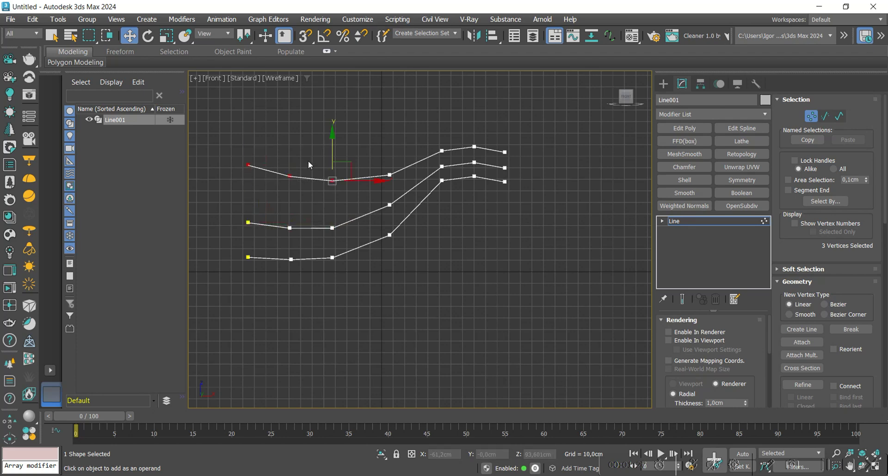
drag(335, 141, 335, 151)
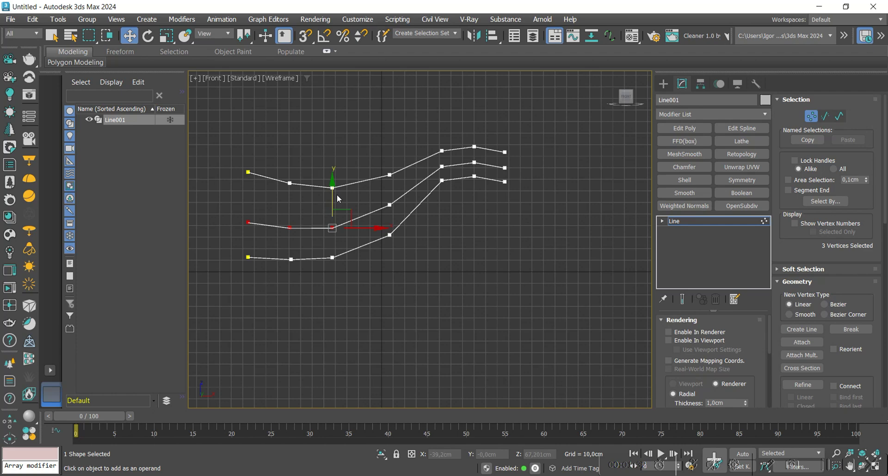
drag(250, 191, 249, 195)
Step: Lower the fourth vertex of the middle spline and the fourth vertex of the top spline
click(390, 235)
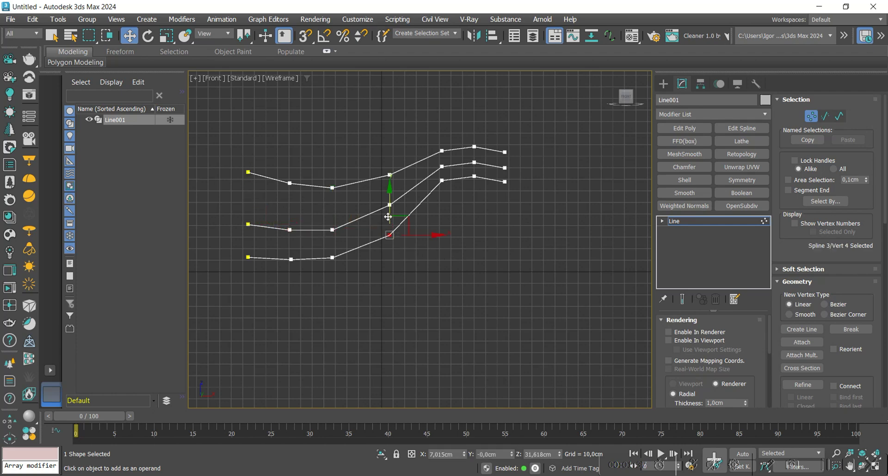
drag(391, 190, 391, 198)
click(389, 174)
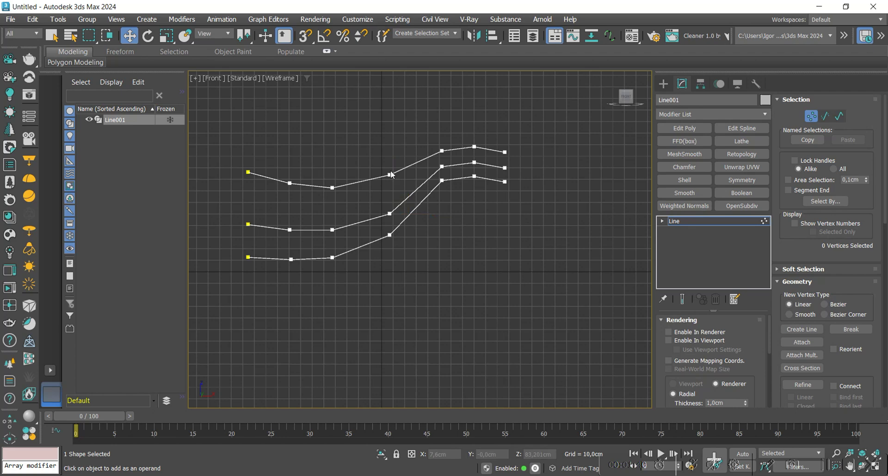
drag(391, 155, 392, 165)
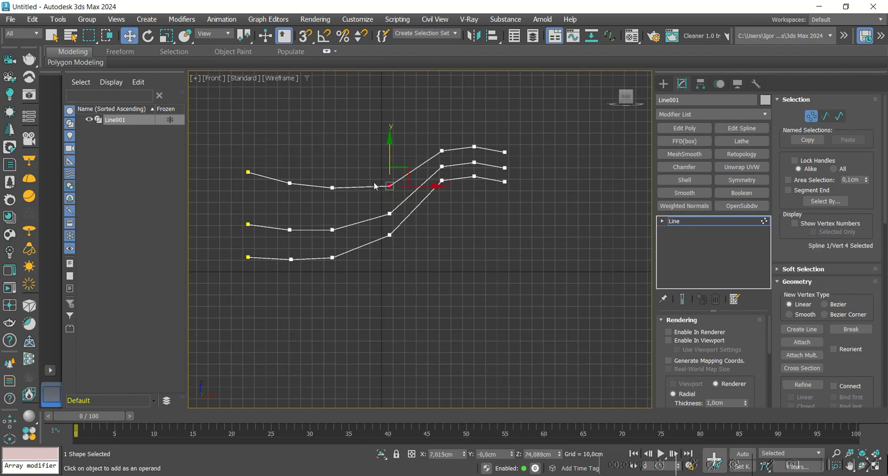
Step: Lower the third and second vertices of the top spline slightly to smooth its dip
click(332, 187)
drag(333, 172, 290, 189)
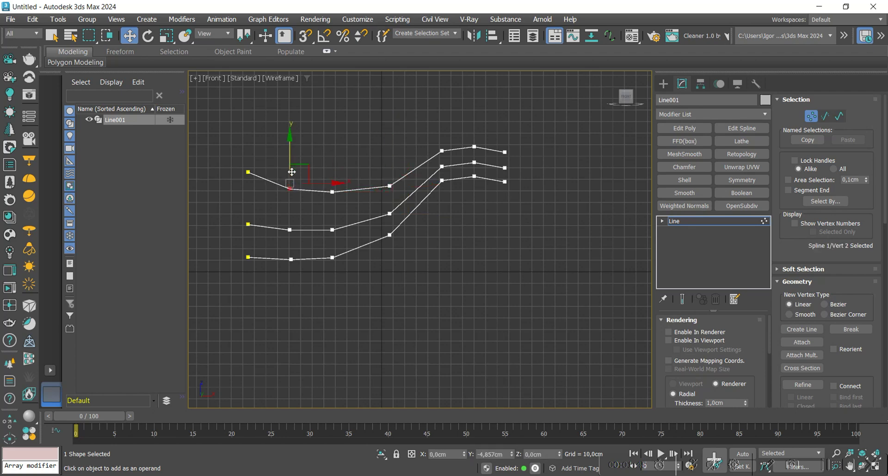
click(342, 160)
middle_drag(407, 217, 407, 222)
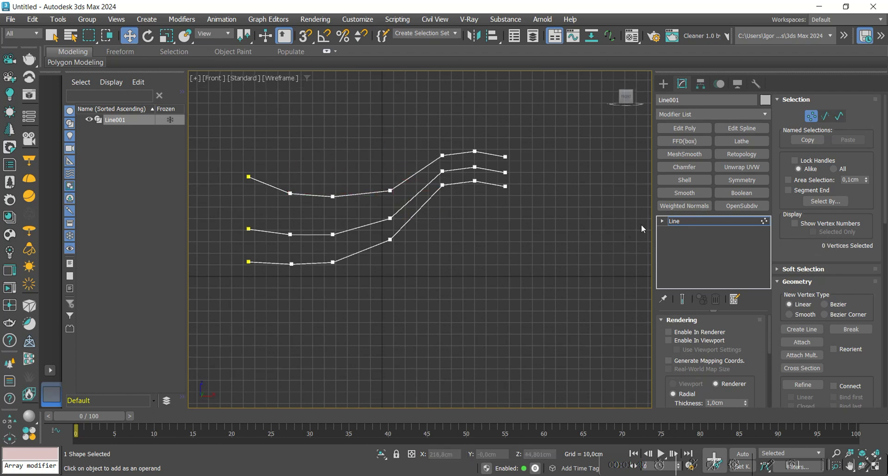
Step: Leave vertex editing and apply a CrossSection modifier to the whole line object to connect the three splines
click(675, 224)
middle_drag(445, 170, 446, 184)
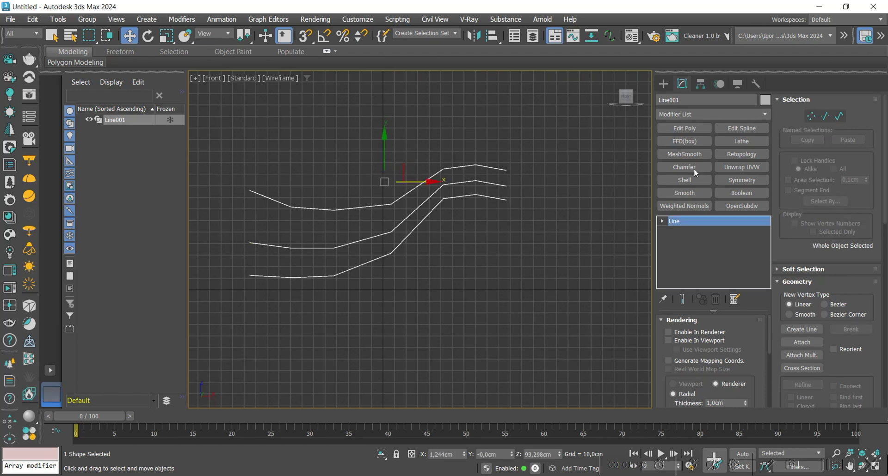
click(714, 115)
text(cro)
key(Return)
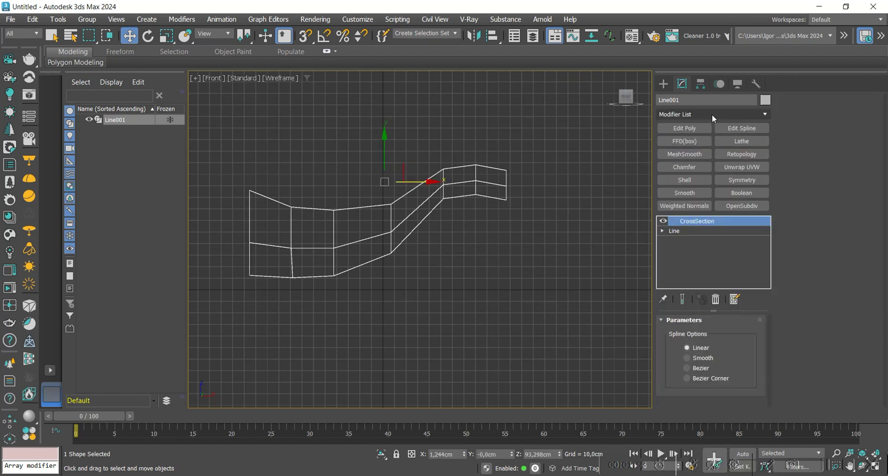
Step: Apply a Surface modifier with flipped normals and 0 patch topology steps, showing the result shaded
click(712, 114)
text(surface)
key(Return)
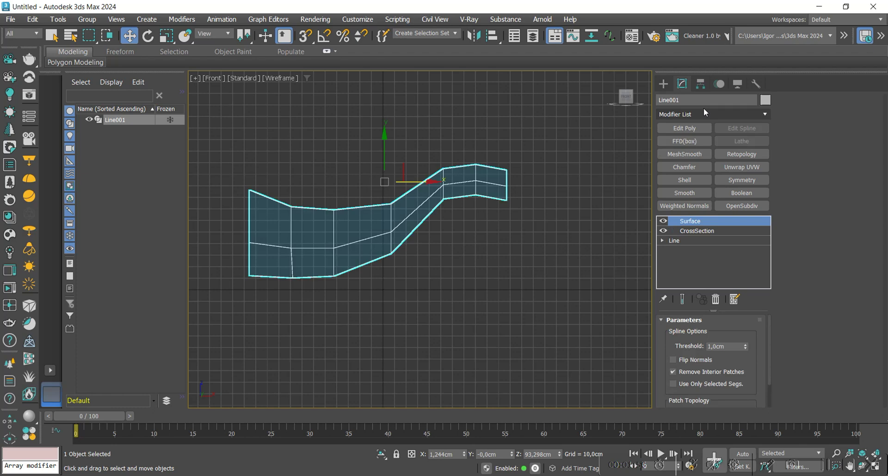
key(F3)
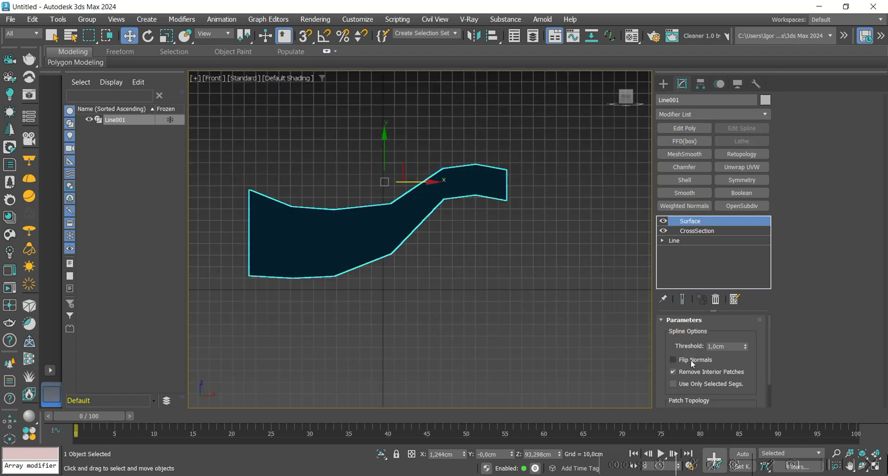
click(673, 360)
scroll(751, 375, down, 2)
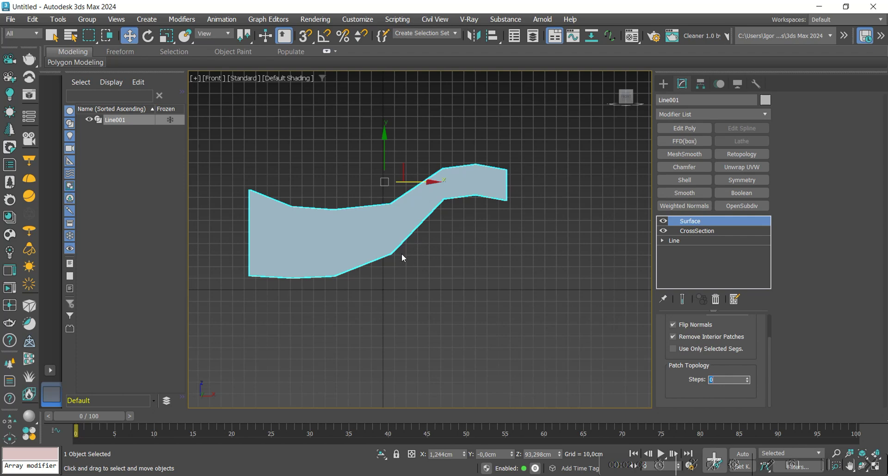
Step: Display the surface's edges over the shading and add an Edit Poly modifier on top of the stack
key(F4)
alt+middle_drag(402, 258, 410, 242)
click(691, 132)
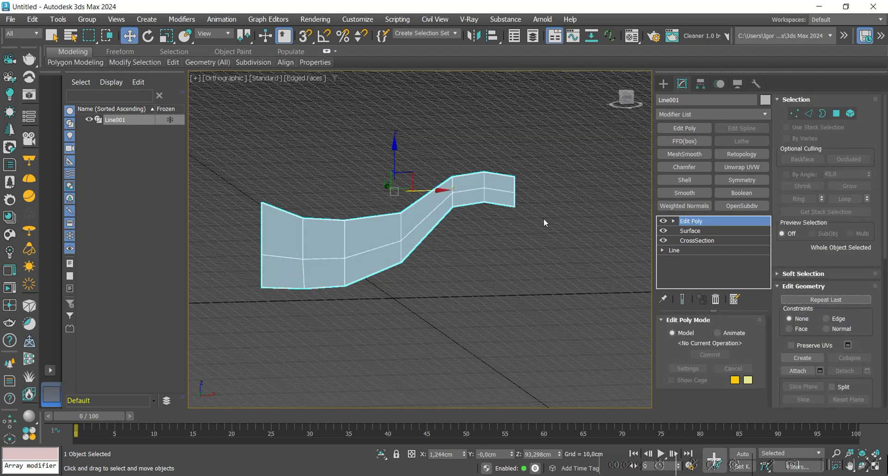
Step: Extend the surface's top edge loop upward and flatten the new border straight with Make Planar Y
key(2)
double_click(422, 196)
key(f)
middle_drag(444, 246, 439, 233)
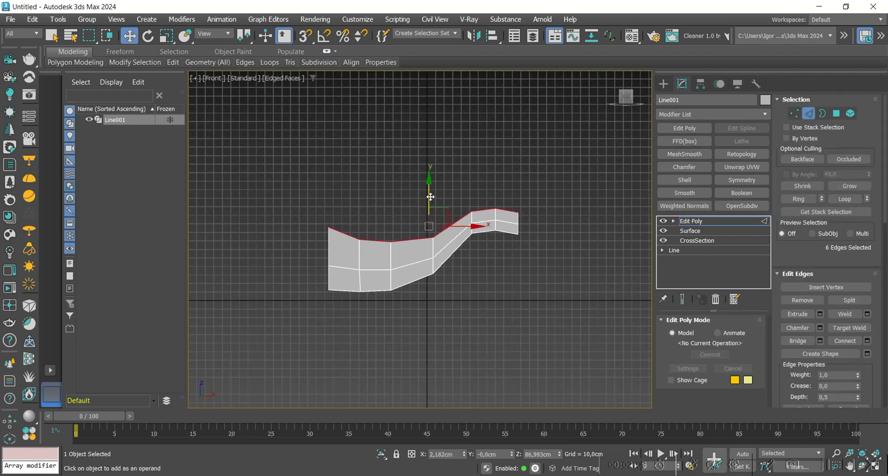
shift+drag(429, 199, 425, 154)
scroll(871, 362, down, 5)
scroll(871, 361, down, 3)
click(853, 361)
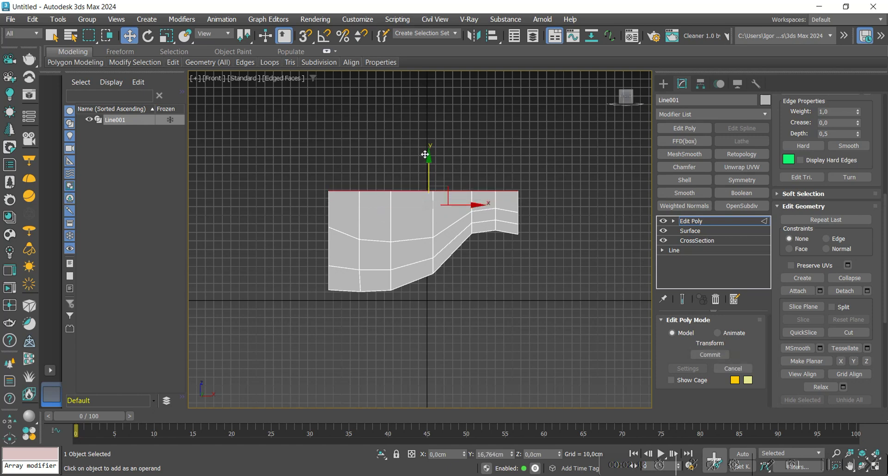
Step: Extend the surface's bottom edge loop downward and flatten the new border straight with Make Planar Y
double_click(442, 264)
middle_drag(438, 260, 438, 241)
shift+drag(429, 215, 427, 266)
click(854, 361)
Step: Raise the whole panel element so its bottom edge sits about 11 cm above the ground
key(5)
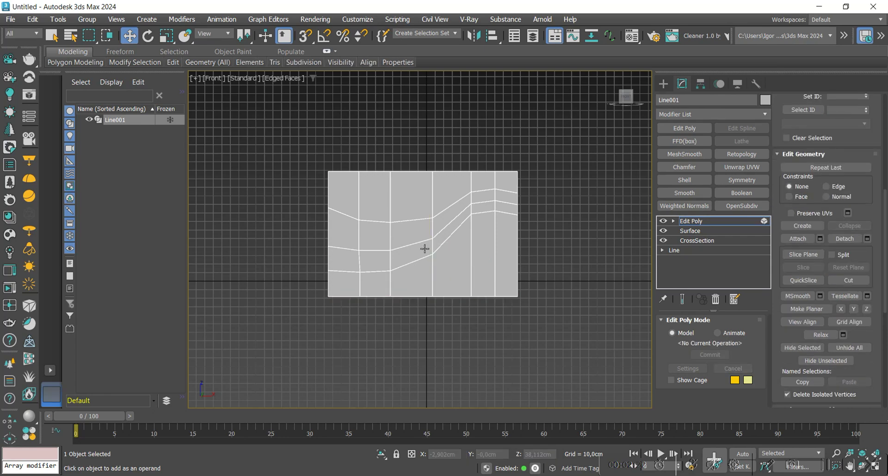
click(423, 248)
drag(428, 195, 428, 171)
Step: Extend the panel's bottom edges in depth and downward to form a base strip, setting its lower edges to Z 0
key(2)
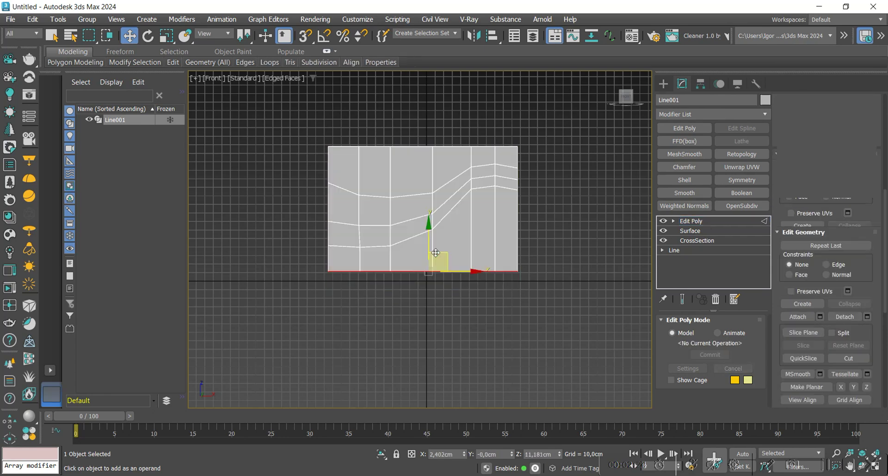
alt+middle_drag(397, 291, 422, 284)
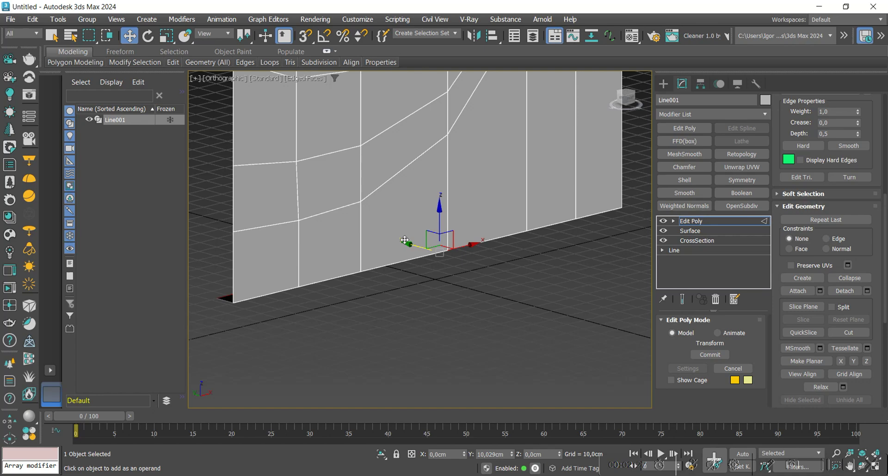
shift+drag(423, 221, 421, 244)
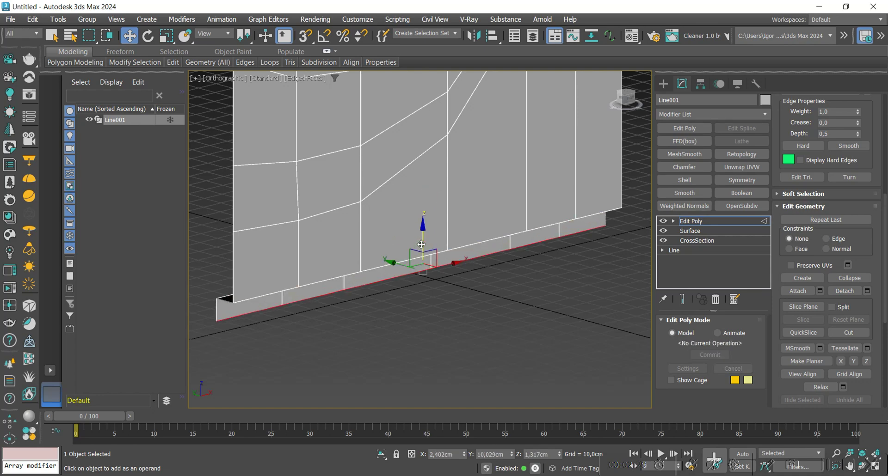
right_click(560, 456)
Step: Insert two edge loops following the wave, one in each band between the three curved edge loops
scroll(464, 309, down, 2)
mouse_move(470, 309)
alt+middle_down()
mouse_move(430, 304)
mouse_move(499, 307)
mouse_move(457, 300)
alt+middle_up()
middle_drag(458, 278, 467, 324)
scroll(467, 311, down, 2)
alt+middle_drag(463, 269, 461, 245)
scroll(467, 215, up, 2)
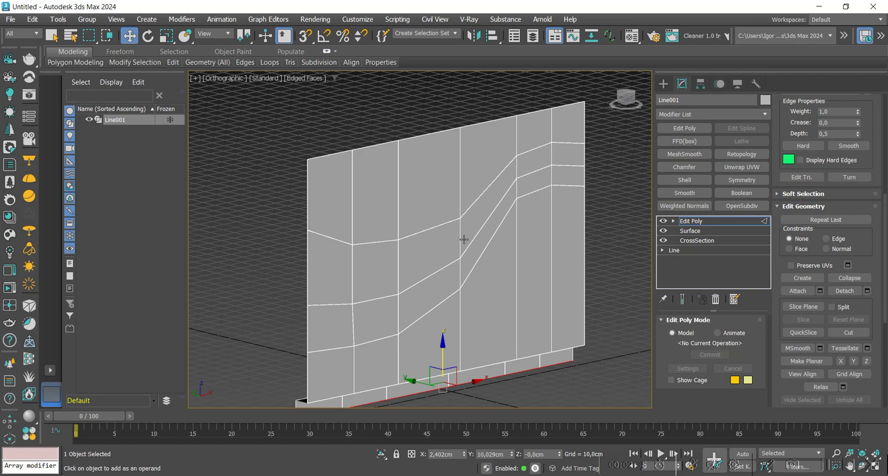
scroll(464, 239, up, 2)
click(458, 237)
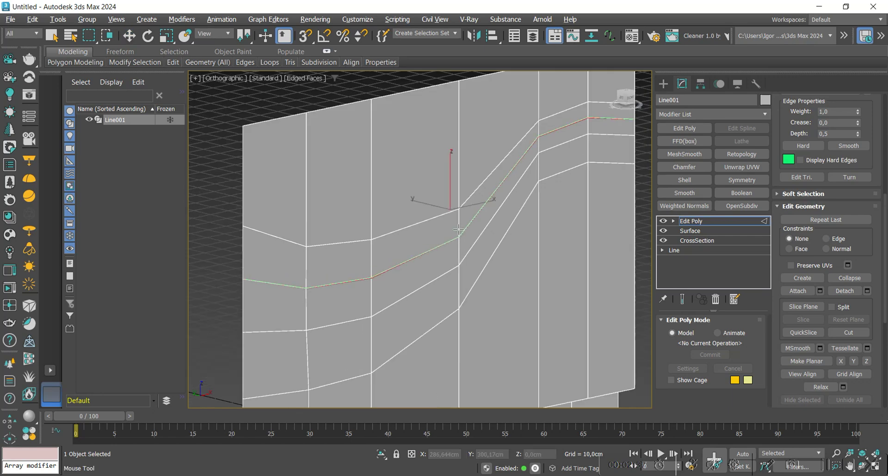
click(459, 275)
right_click(457, 271)
Step: Select both new wave loops and move them in depth so the two bands form raised ridges
ctrl+double_click(443, 245)
scroll(444, 246, down, 2)
alt+middle_drag(444, 246, 468, 253)
drag(414, 250, 408, 250)
alt+middle_drag(408, 250, 398, 278)
Step: Chamfer the three curved edge loops bordering the two ridges by 2,07 cm with one segment
double_click(479, 262)
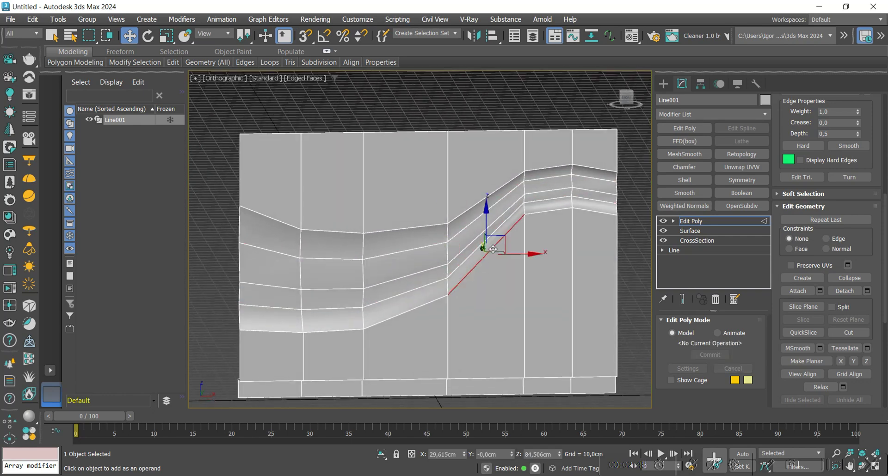
ctrl+double_click(482, 232)
ctrl+double_click(478, 204)
alt+middle_drag(445, 277, 480, 252)
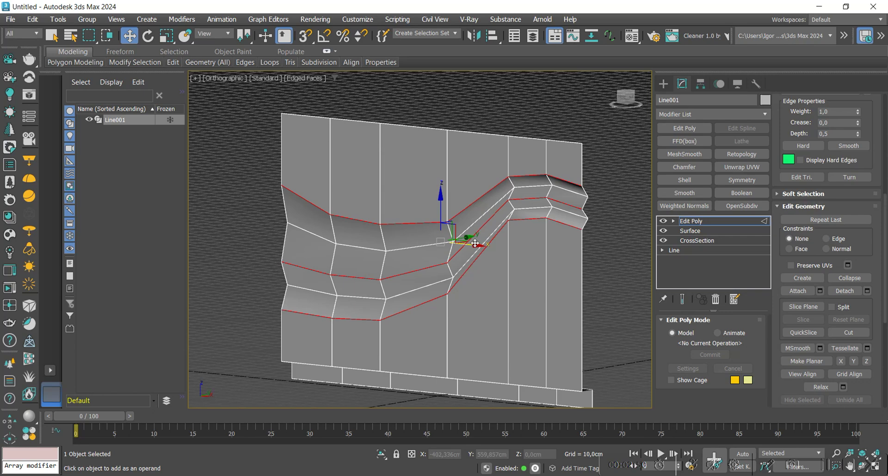
scroll(478, 248, up, 3)
key(ctrl+shift+c)
scroll(516, 247, down, 1)
drag(428, 262, 427, 208)
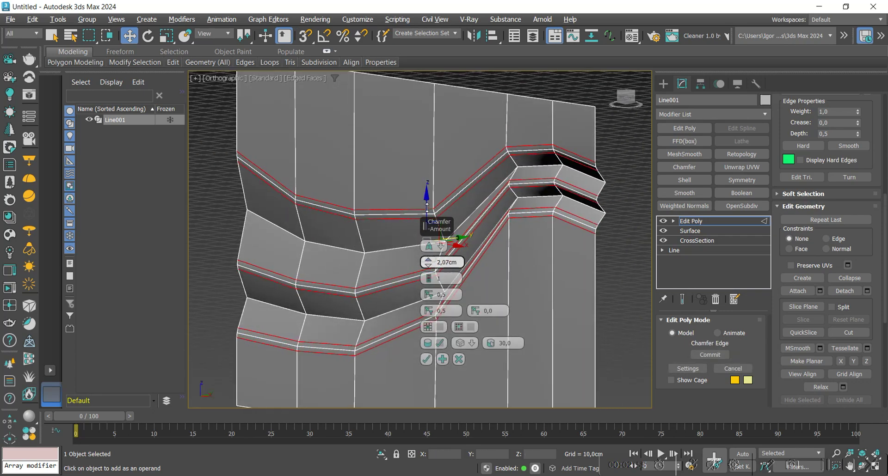
click(427, 360)
Step: Chamfer the two ridge crest loops with a larger amount than the bordering loops
alt+middle_drag(441, 311, 445, 310)
double_click(432, 297)
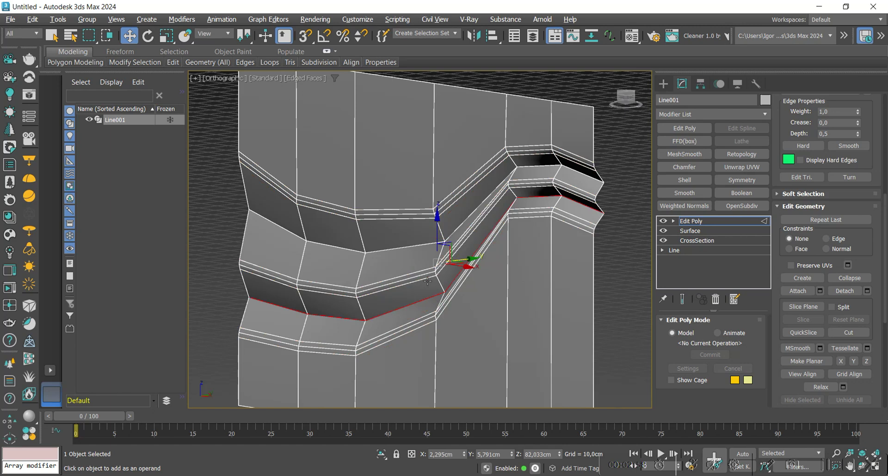
ctrl+double_click(423, 243)
key(ctrl+shift+c)
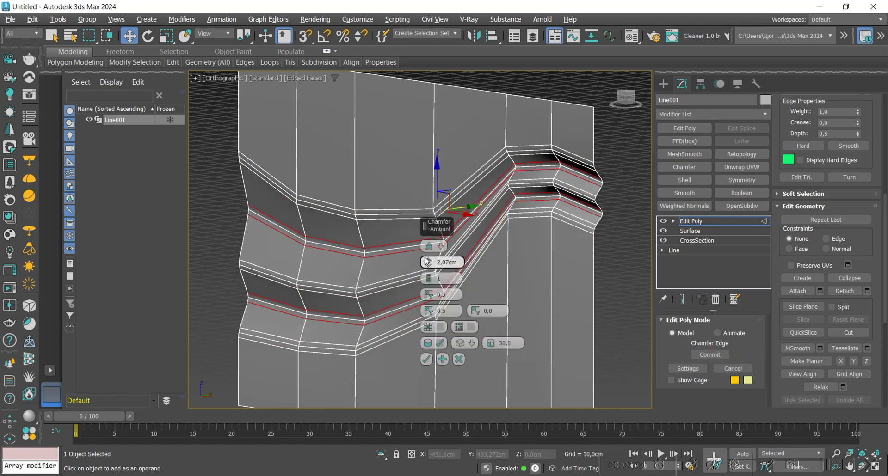
drag(428, 262, 426, 251)
click(427, 360)
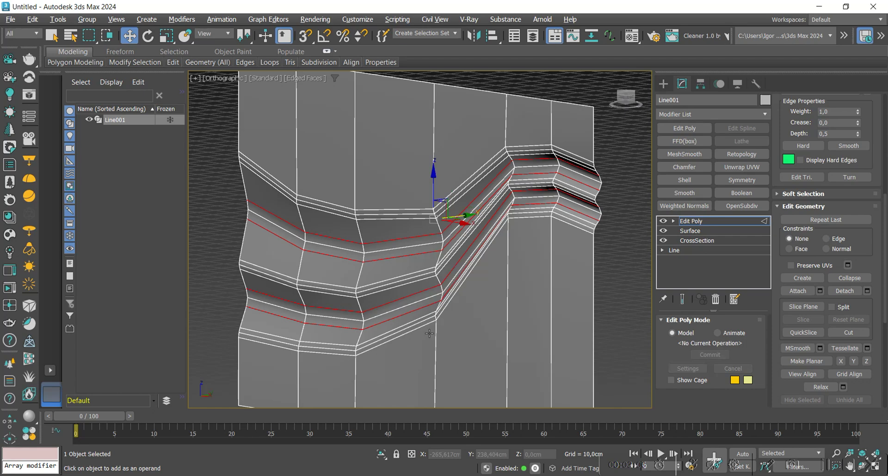
Step: Scale the upper ridge's crest vertices apart vertically in the first three columns, using about 207% on the first
alt+middle_drag(366, 323, 399, 319)
middle_drag(399, 320, 462, 316)
scroll(346, 275, down, 2)
key(f)
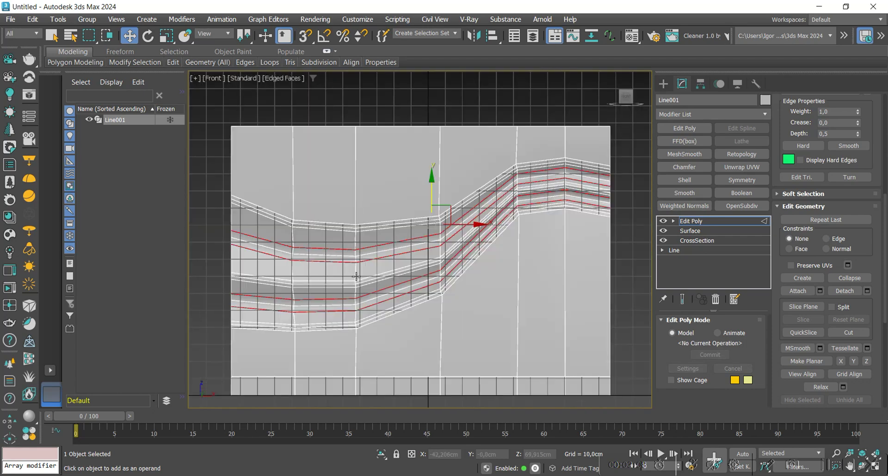
scroll(257, 256, up, 3)
key(1)
mouse_move(327, 238)
alt+middle_down()
mouse_move(355, 256)
mouse_move(307, 230)
mouse_move(307, 245)
mouse_move(323, 251)
alt+middle_up()
key(r)
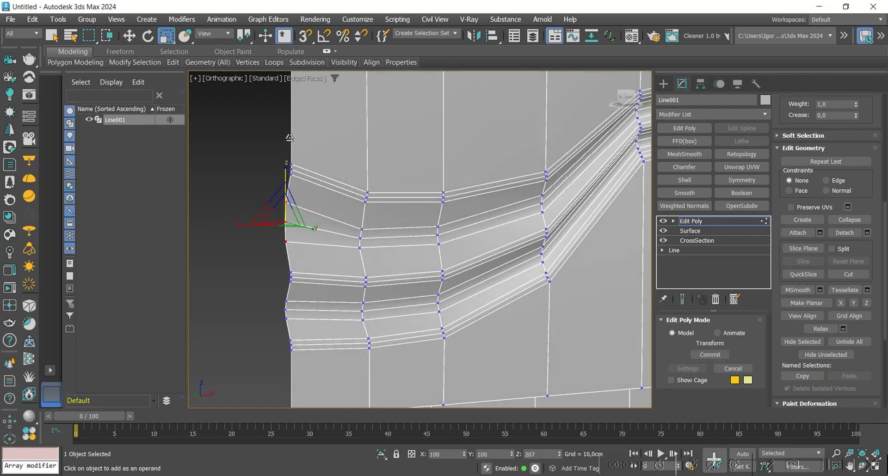
drag(364, 263, 359, 163)
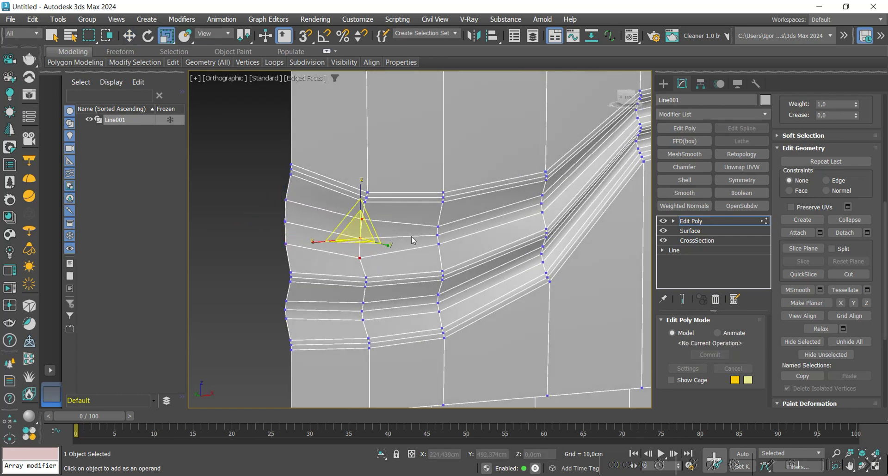
drag(454, 252, 421, 214)
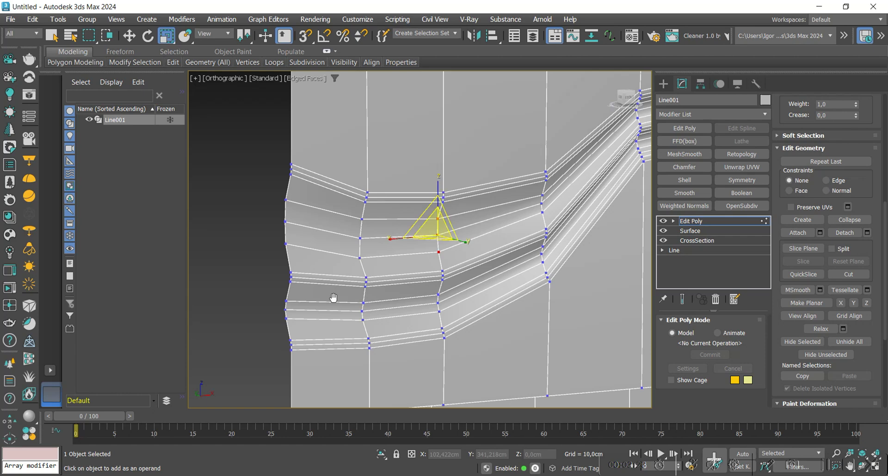
Step: Scale the lower ridge's crest vertices apart vertically in the first three columns
middle_drag(294, 323, 304, 299)
drag(304, 303, 297, 229)
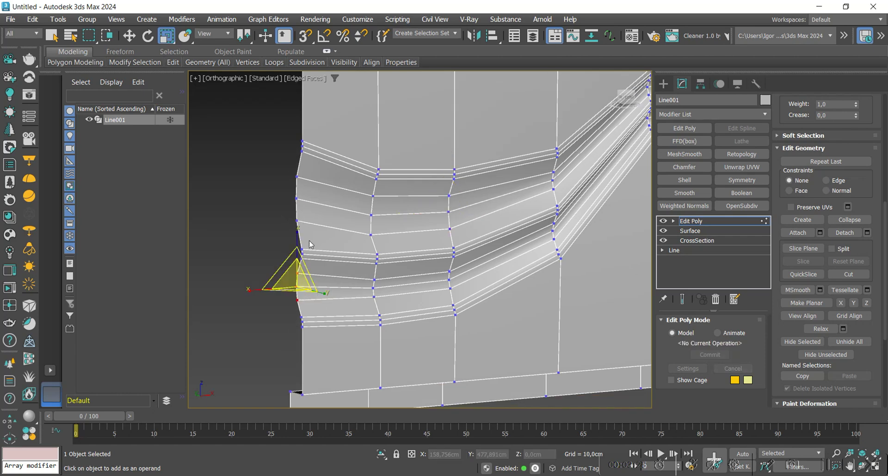
drag(381, 305, 364, 275)
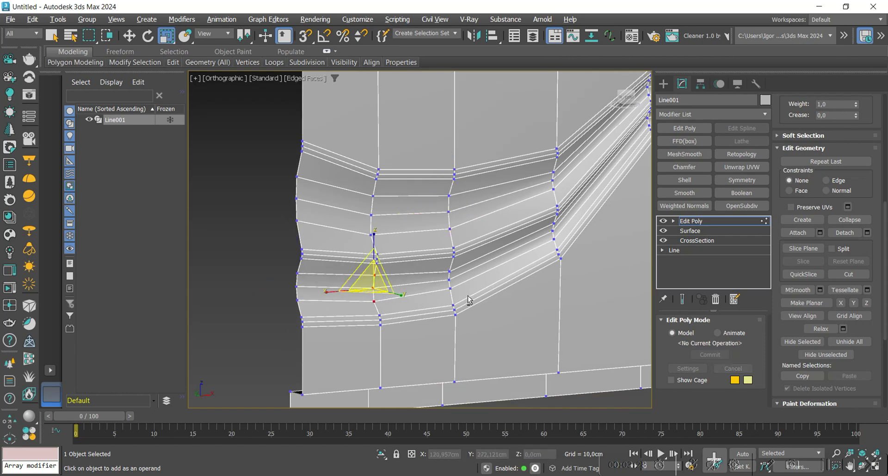
scroll(472, 301, up, 3)
key(F3)
drag(472, 298, 430, 259)
key(F3)
drag(454, 231, 453, 217)
Step: Inspect the widened wave ridges up close and across the whole panel
key(1)
scroll(414, 238, down, 3)
alt+middle_drag(414, 237, 479, 254)
scroll(499, 263, up, 2)
key(1)
scroll(477, 217, up, 2)
key(2)
key(w)
click(471, 209)
scroll(479, 255, down, 3)
middle_drag(479, 255, 431, 276)
key(2)
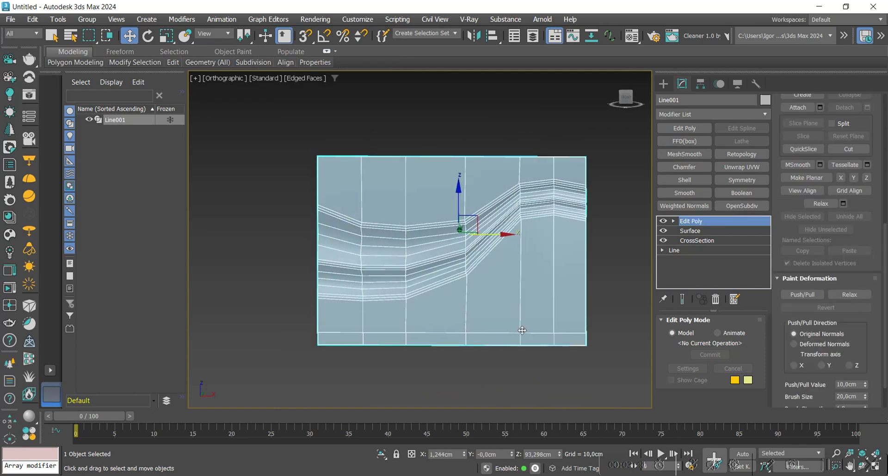
Step: Add four supporting edge loops close to the corners between the panel, the base ledge and the base strip
alt+middle_drag(520, 329, 501, 291)
scroll(550, 281, up, 3)
key(2)
scroll(545, 284, up, 5)
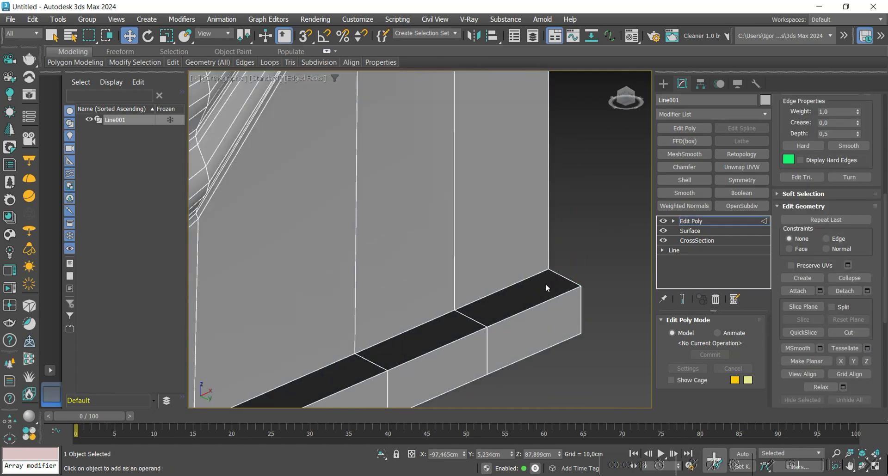
key(alt+1)
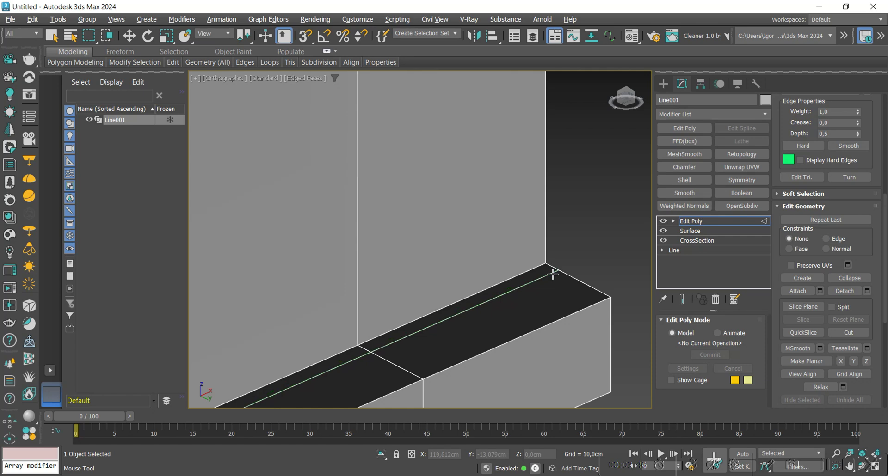
click(551, 275)
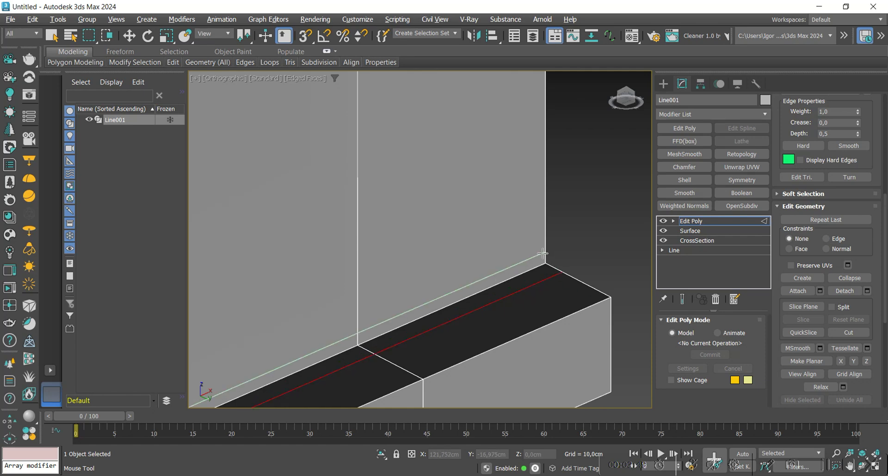
click(599, 293)
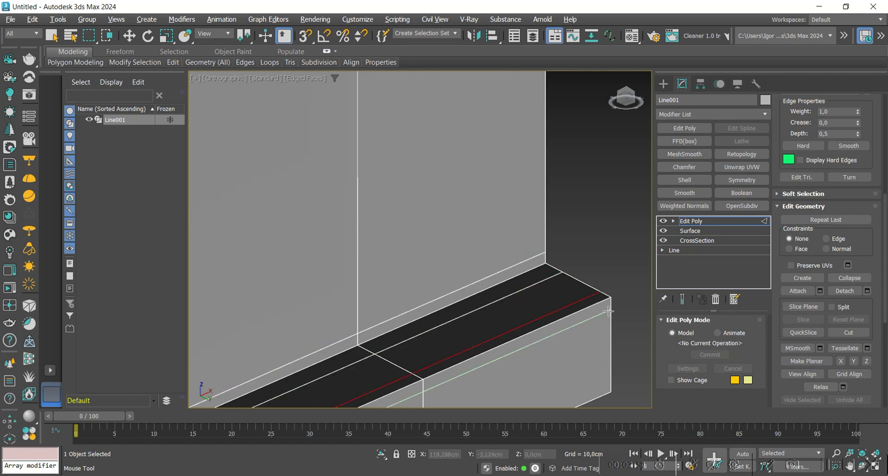
click(609, 316)
key(2)
Step: Smooth the panel with an OpenSubdiv modifier at 2 iterations and hide the edge display
scroll(586, 301, down, 2)
click(754, 212)
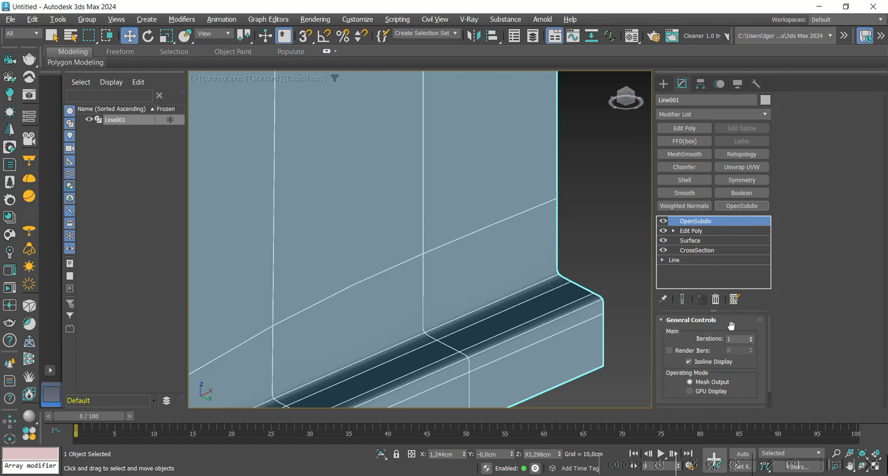
click(750, 338)
key(F4)
scroll(490, 298, down, 4)
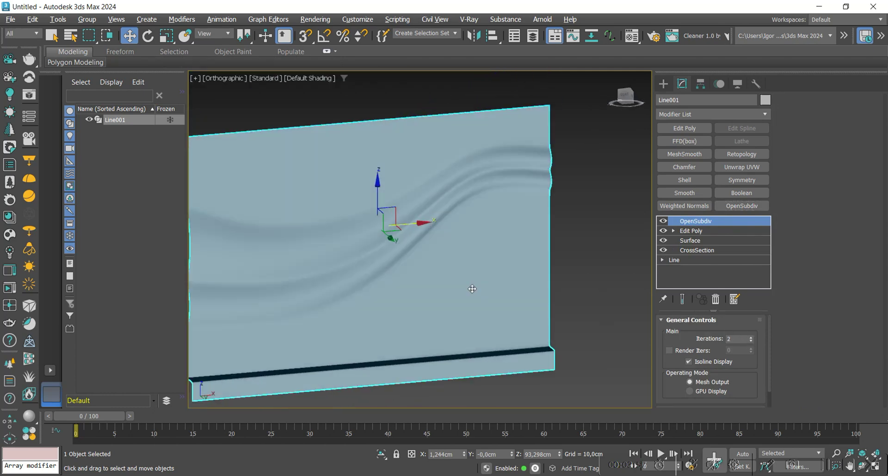
Step: Deselect the panel and draw a straight vertical line along its left edge in the Front view, slightly past the bottom
key(f)
key(ctrl+d)
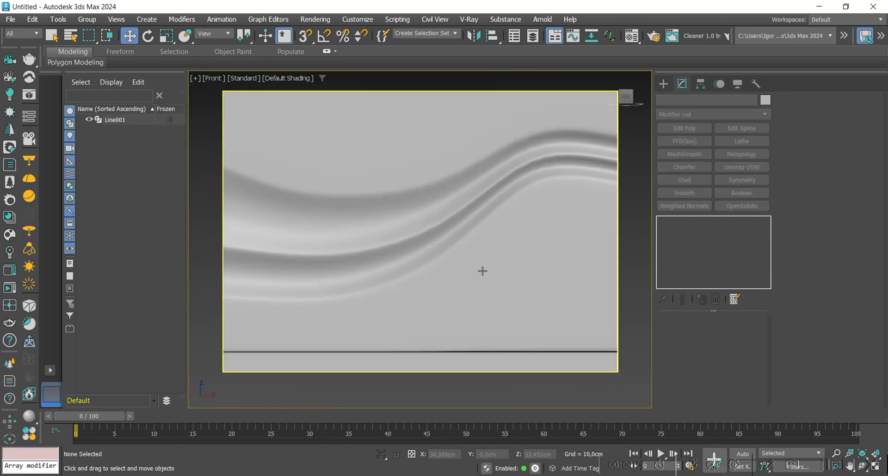
scroll(482, 271, down, 3)
click(663, 84)
click(679, 170)
middle_drag(453, 255, 453, 256)
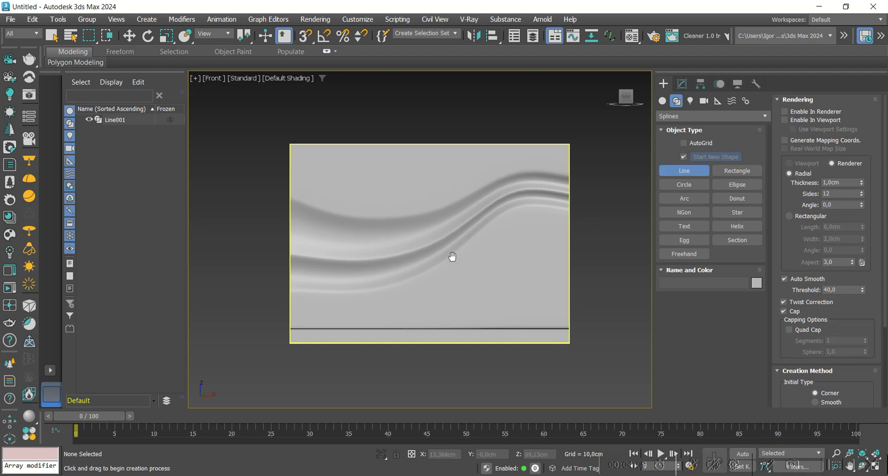
scroll(284, 319, up, 4)
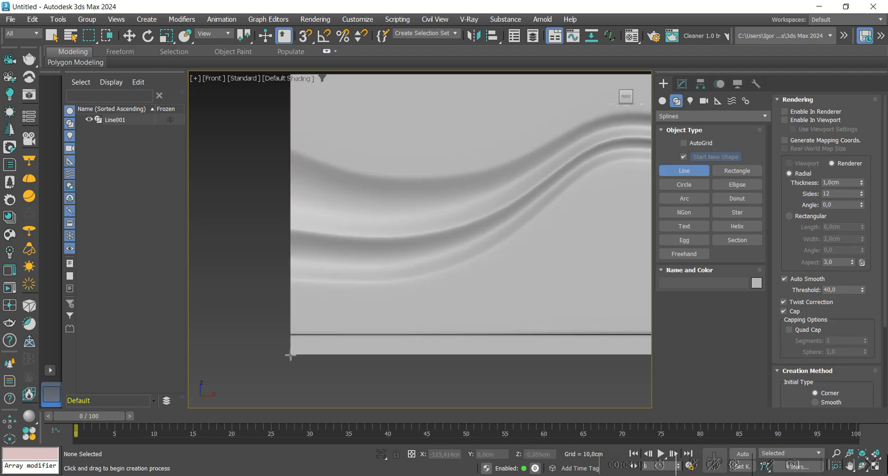
middle_drag(291, 343, 290, 353)
middle_drag(285, 223, 285, 230)
click(288, 90)
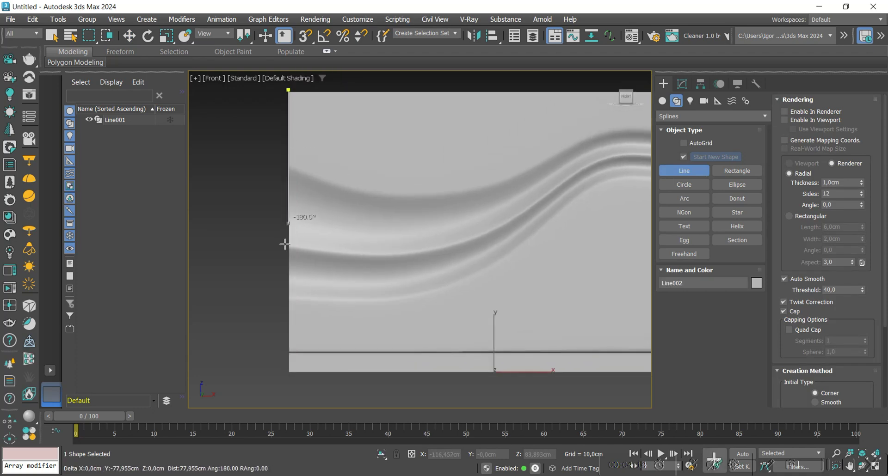
shift+click(280, 380)
right_click(280, 380)
Step: Raise the line's upper vertex slightly above the panel's top edge and leave vertex editing
key(1)
click(288, 380)
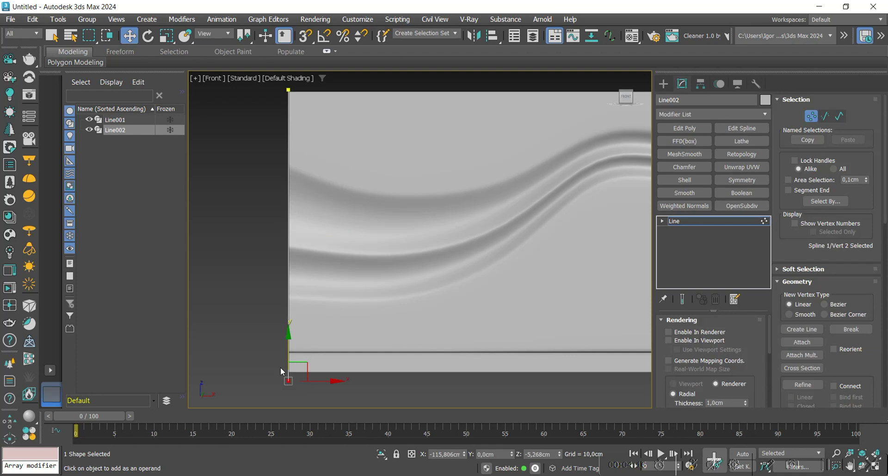
scroll(285, 363, down, 2)
click(288, 169)
drag(286, 145, 285, 140)
middle_drag(327, 279, 328, 265)
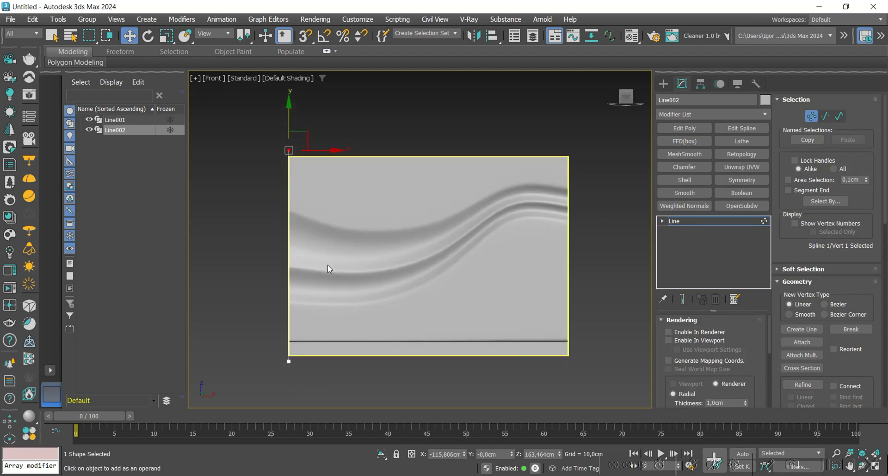
click(694, 222)
Step: Show the vertical line in the viewport with a rectangular cross-section and set its width to 4 cm
scroll(781, 278, down, 3)
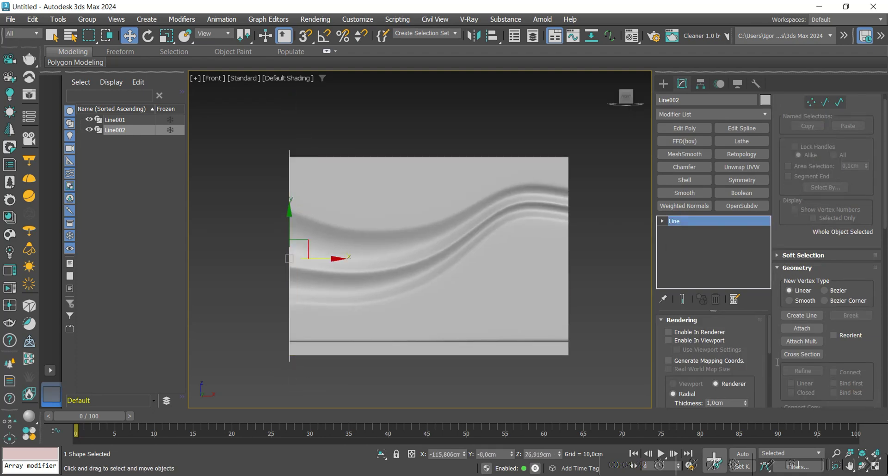
scroll(758, 367, down, 2)
scroll(702, 382, up, 2)
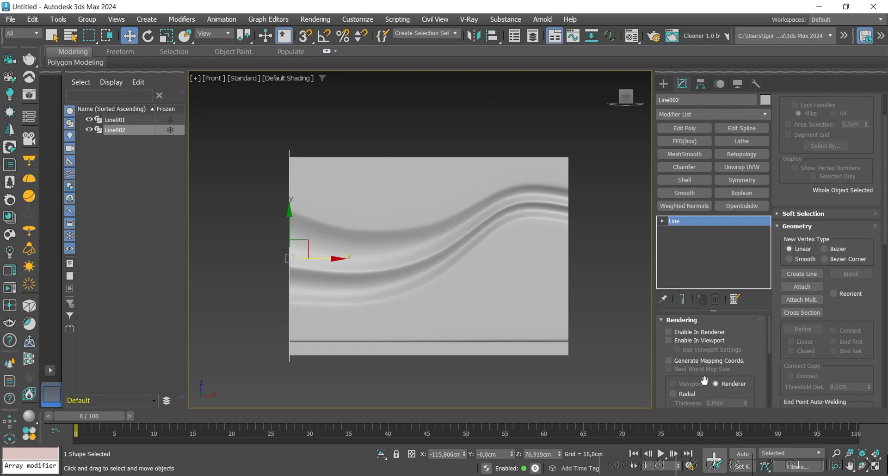
click(695, 343)
scroll(699, 353, down, 4)
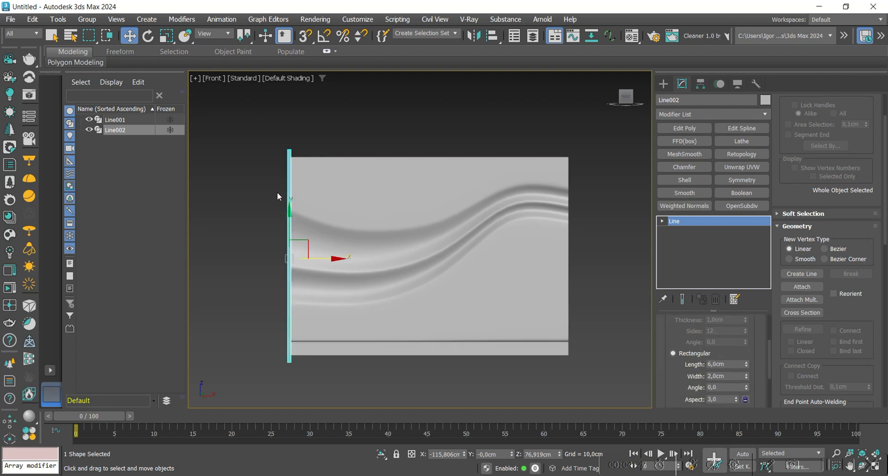
scroll(278, 196, up, 5)
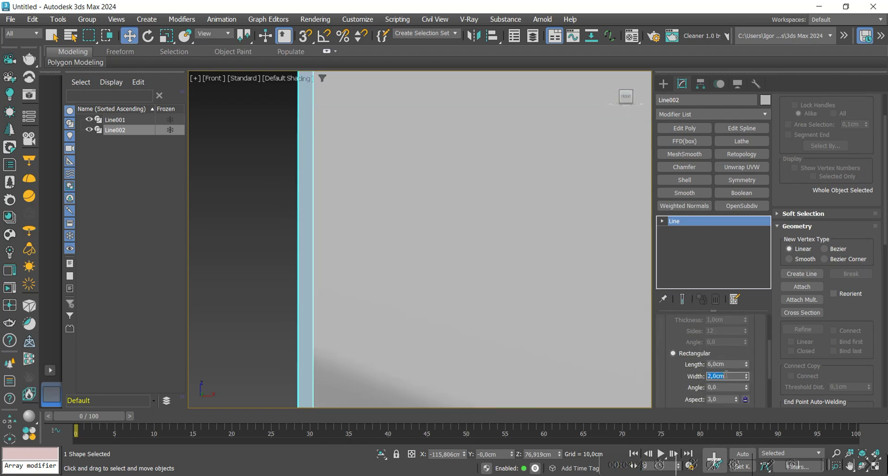
text(4)
key(Return)
Step: Set the line's rectangular section to a width of 2.54 cm and a length of 40 cm
scroll(292, 245, down, 5)
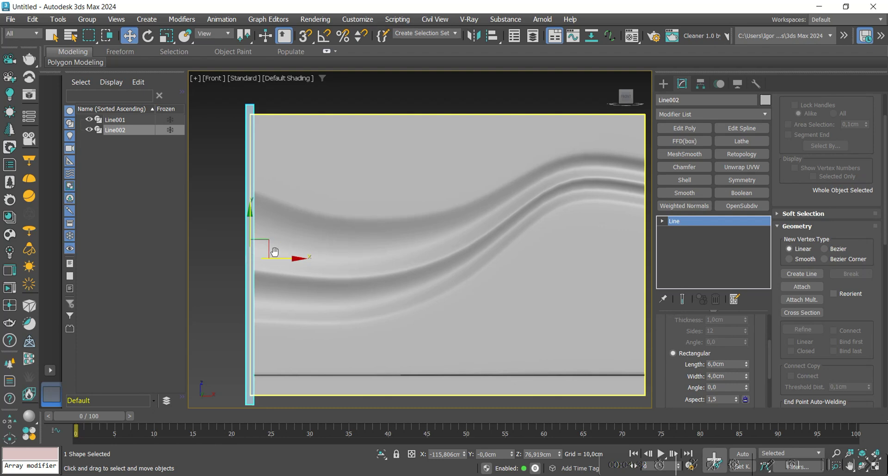
middle_drag(275, 252, 258, 248)
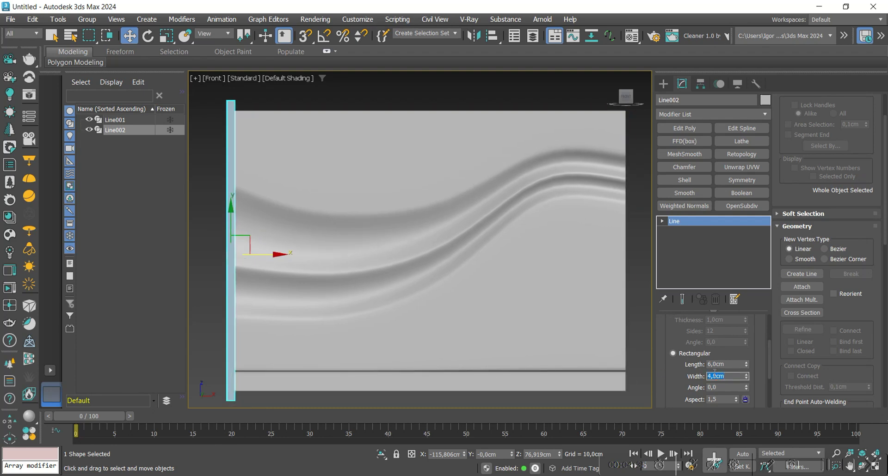
text(4)
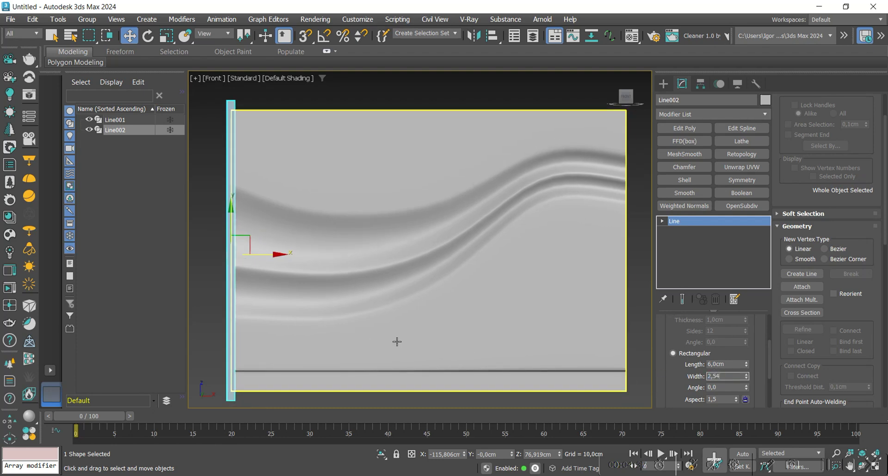
key(Return)
alt+middle_drag(273, 293, 490, 331)
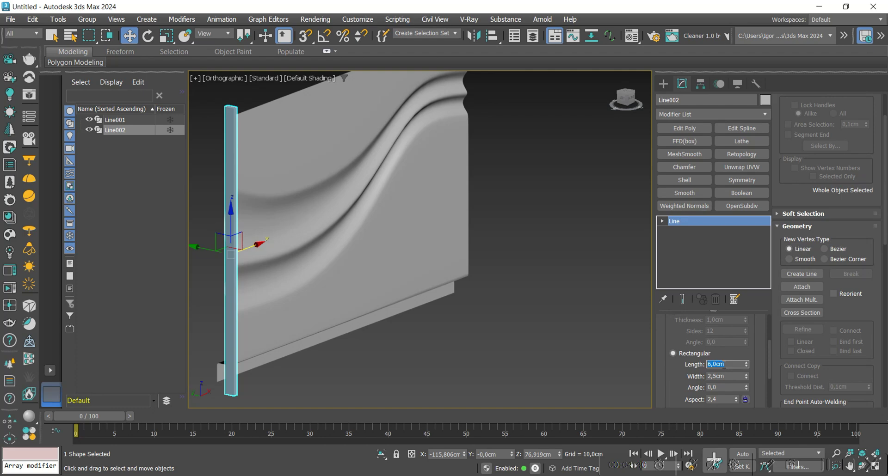
text(40)
key(Return)
Step: Move the slat in depth so it encloses the panel's thickness, and align it flush with the panel's left edge in the Front view
alt+middle_drag(319, 319, 343, 357)
drag(232, 256, 225, 255)
alt+middle_drag(340, 293, 297, 282)
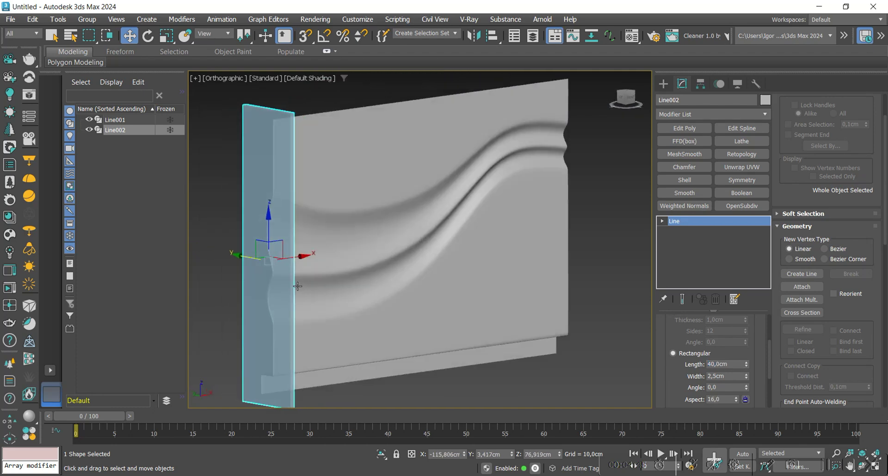
key(f)
scroll(422, 248, up, 5)
scroll(421, 248, up, 4)
middle_drag(422, 248, 339, 296)
drag(368, 249, 398, 249)
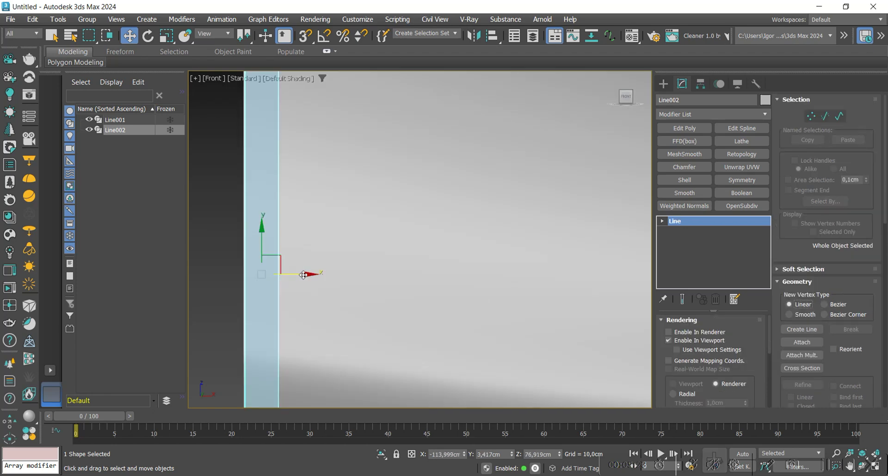
Step: Clone the slat repeatedly along X across the full width of the panel as copies spaced about 3.2 cm apart
shift+drag(303, 275, 332, 278)
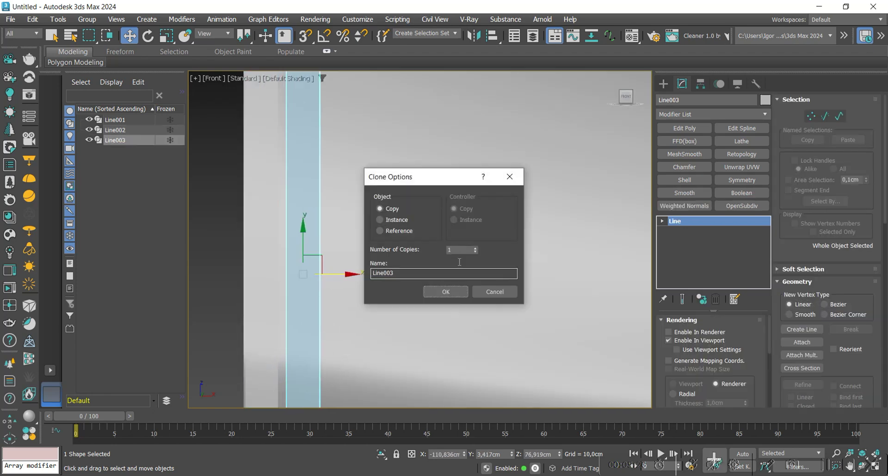
click(445, 292)
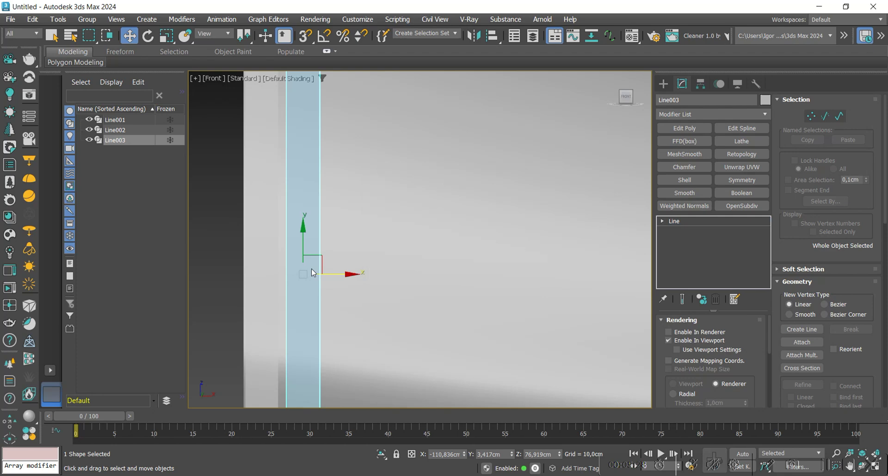
scroll(294, 263, down, 3)
scroll(506, 200, up, 3)
scroll(509, 203, up, 3)
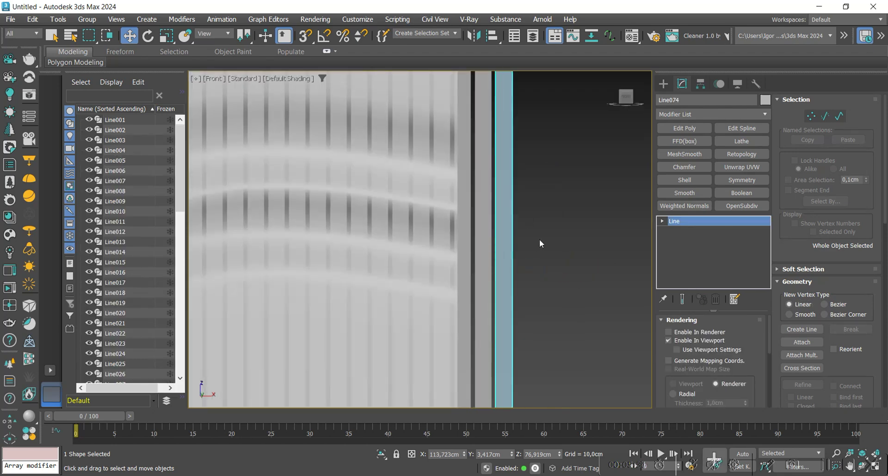
Step: Delete the surplus slats beyond the panel's right edge and check the slats at the opposite upper corner
drag(471, 233, 467, 234)
key(Delete)
scroll(507, 246, down, 4)
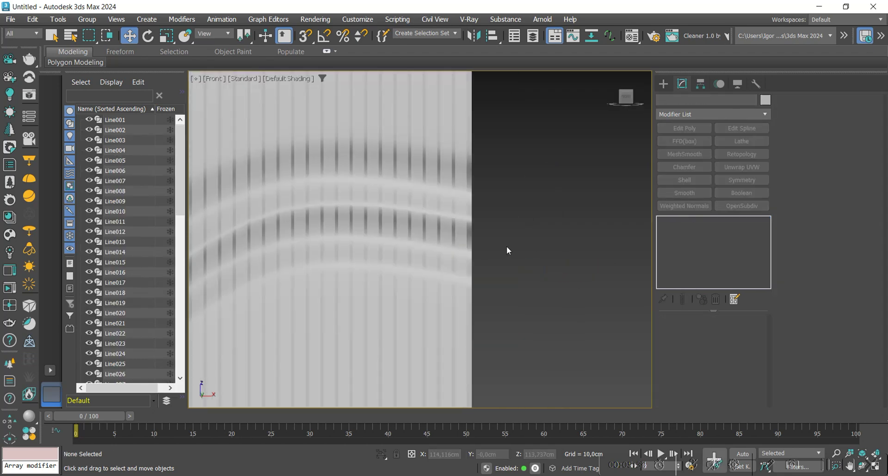
middle_drag(518, 254, 561, 262)
scroll(301, 208, up, 2)
scroll(279, 163, up, 10)
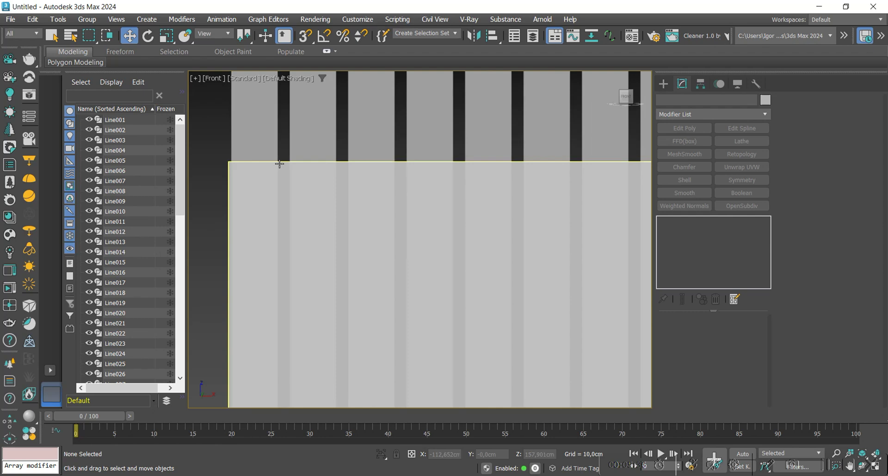
scroll(279, 163, down, 10)
Step: Select the wavy panel inside the slats in wireframe display, hide it, and return to shaded display
alt+middle_drag(345, 208, 425, 301)
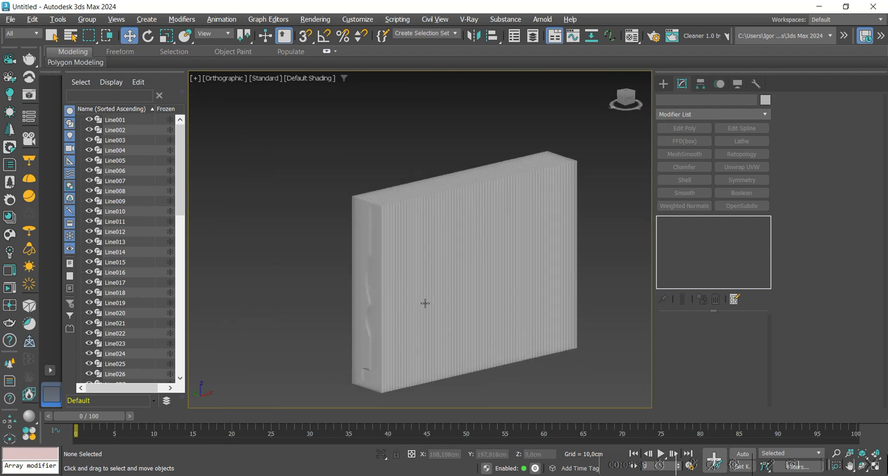
scroll(353, 279, up, 8)
key(F3)
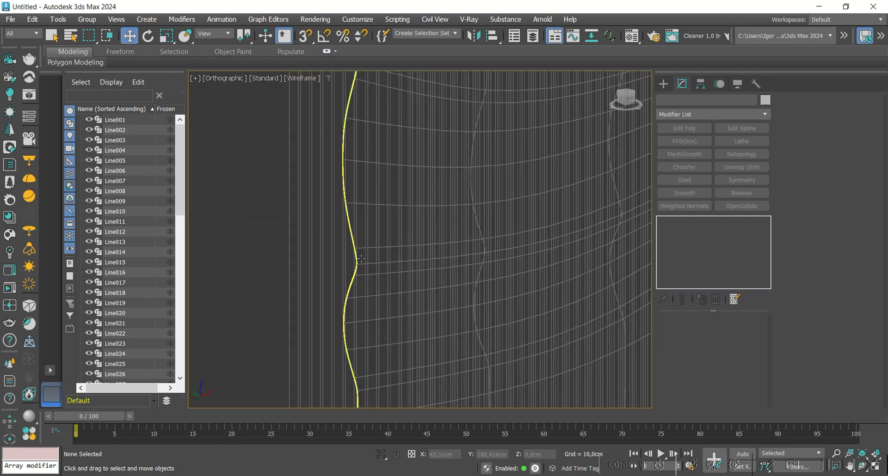
click(355, 267)
click(89, 120)
key(F3)
scroll(219, 212, down, 8)
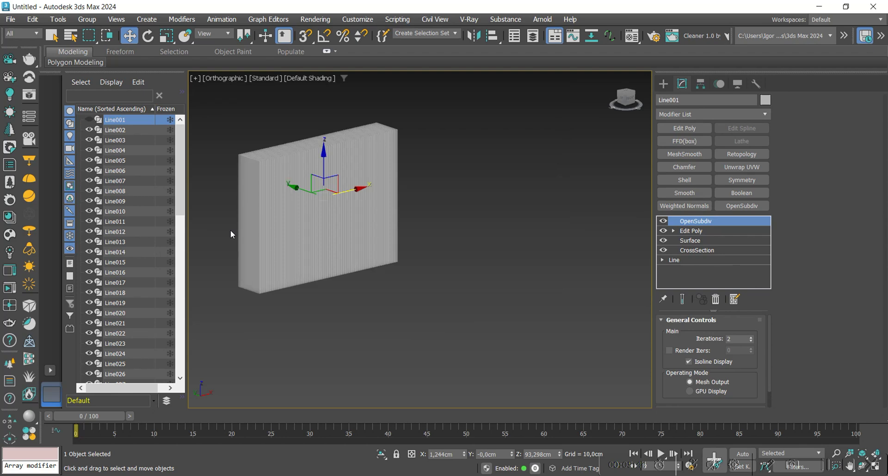
Step: Attach all the other slats to the rightmost slat with Attach Multiple, making them one object
key(ctrl+a)
alt+middle_drag(450, 245, 413, 235)
click(491, 247)
click(456, 250)
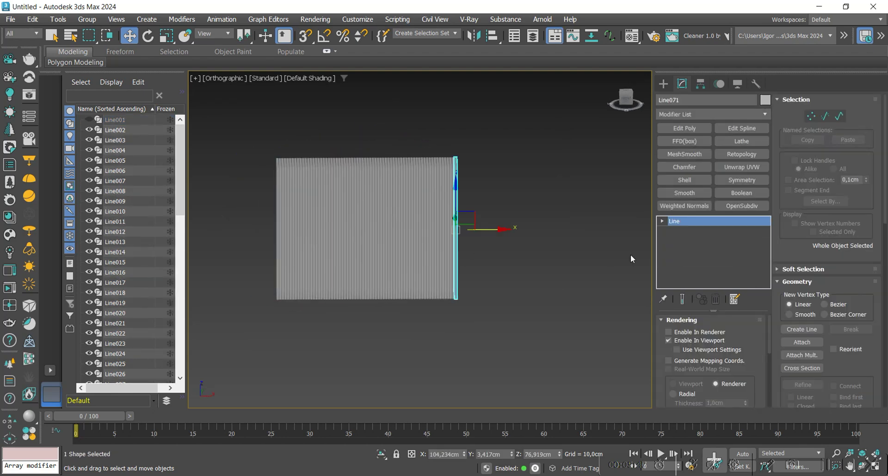
click(802, 355)
key(ctrl+a)
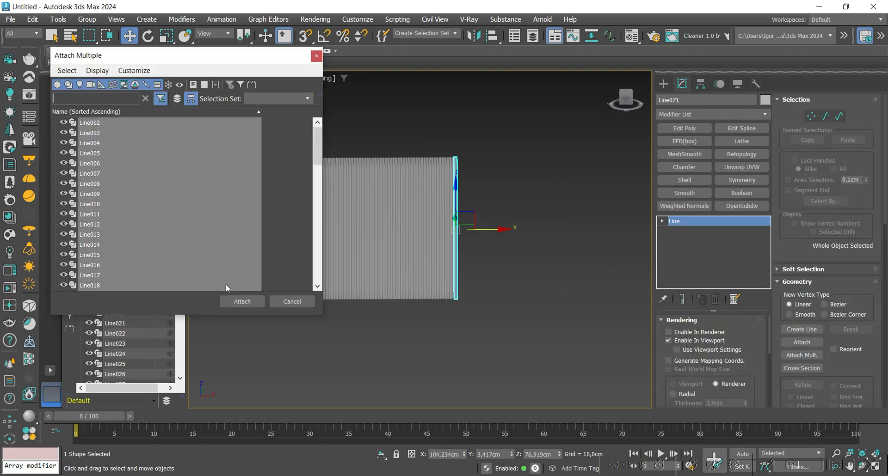
click(232, 301)
Step: Convert the attached slats to an editable poly with edges displayed, and unhide the wavy panel
key(F4)
scroll(373, 210, up, 3)
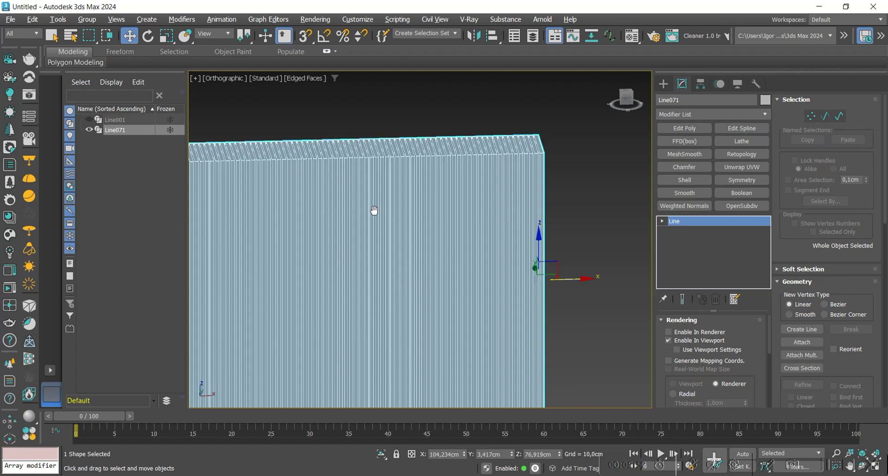
mouse_move(373, 210)
alt+middle_down()
mouse_move(329, 230)
mouse_move(357, 245)
alt+middle_up()
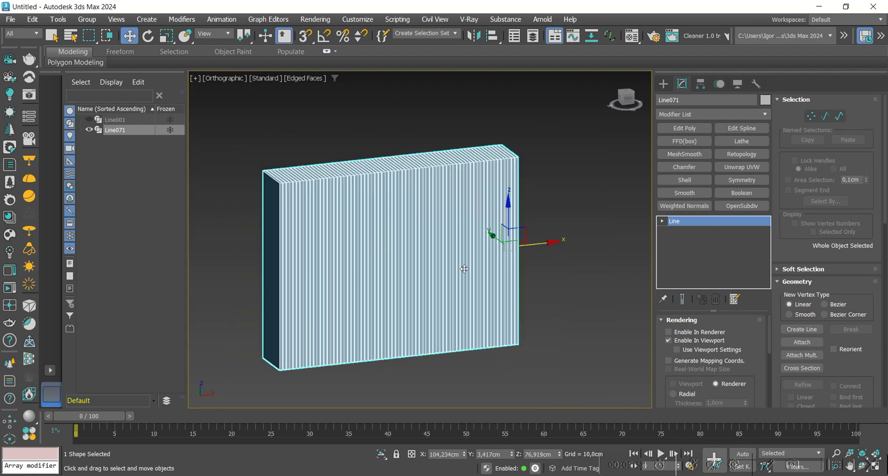
key(alt+e)
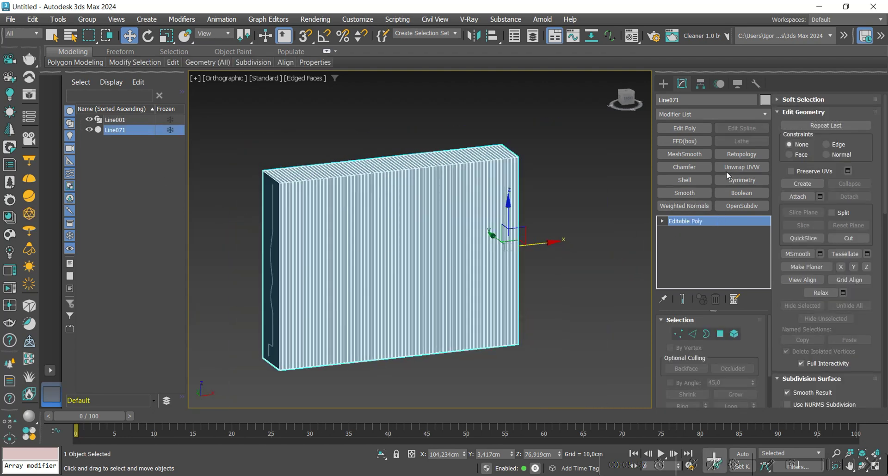
Step: Add a Boolean modifier to the slats, intersect them with the wavy panel, and hide the edge display
click(735, 193)
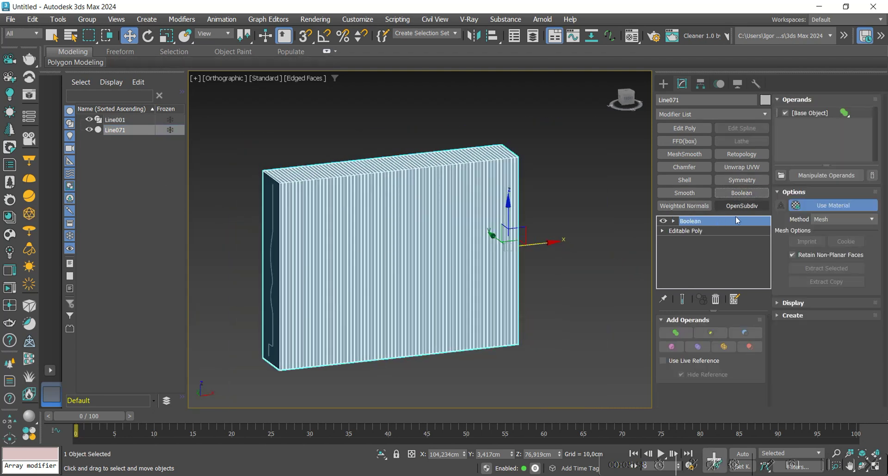
click(711, 334)
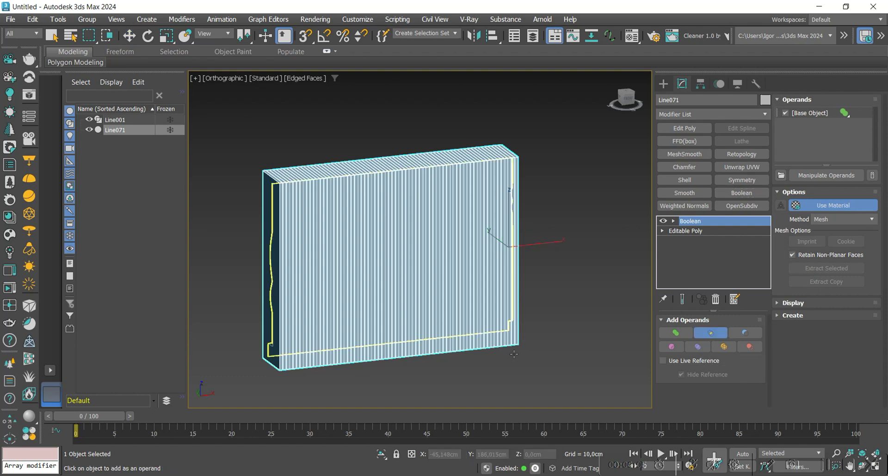
click(511, 331)
right_click(546, 301)
alt+middle_drag(546, 300, 453, 307)
key(F4)
Step: Inspect the slatted wave shape and collapse the Boolean result to an editable poly
scroll(490, 222, up, 4)
scroll(503, 211, down, 4)
mouse_move(489, 231)
alt+middle_down()
mouse_move(503, 211)
mouse_move(546, 232)
mouse_move(509, 250)
mouse_move(535, 324)
mouse_move(437, 338)
alt+middle_up()
key(ctrl+e)
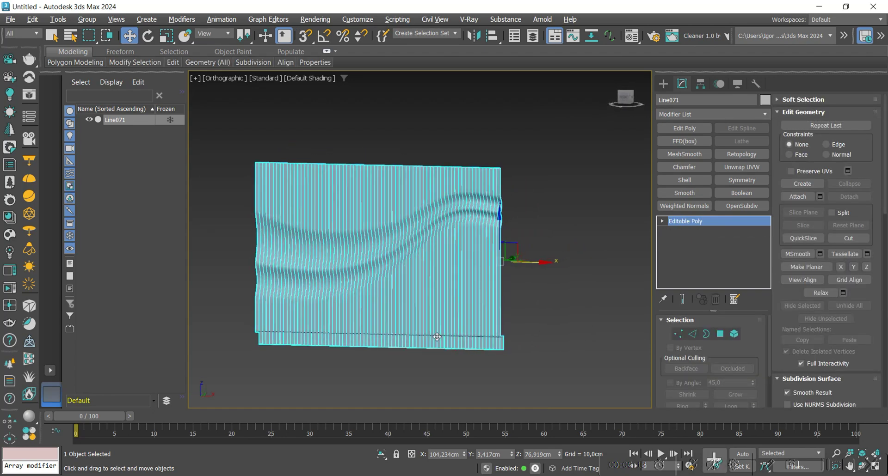
Step: Enter edge editing with edges displayed and select the extra vertical edge loops on the slat faces near the panel's right end
key(2)
key(F4)
scroll(511, 222, up, 6)
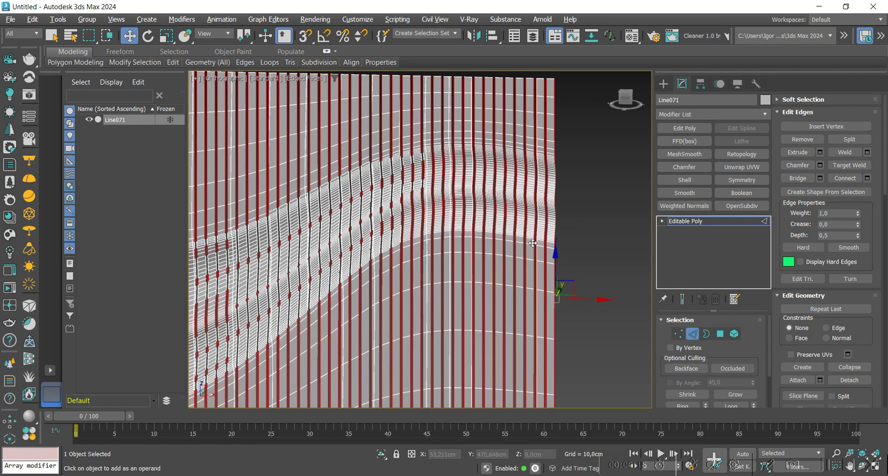
scroll(532, 243, up, 8)
click(509, 173)
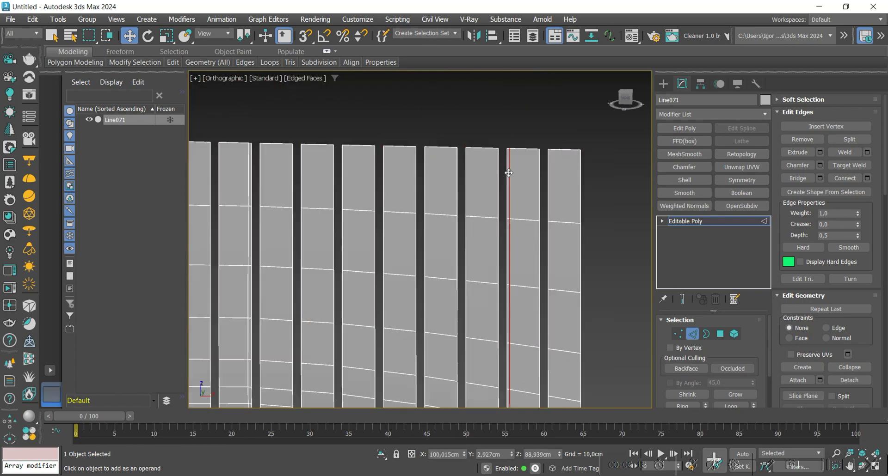
middle_drag(281, 240, 470, 250)
ctrl+click(437, 234)
ctrl+click(349, 247)
Step: Add the extra vertical edge loops on the slat faces across the panel's middle and toward its left end to the selection
middle_drag(300, 309, 441, 277)
middle_drag(334, 304, 406, 317)
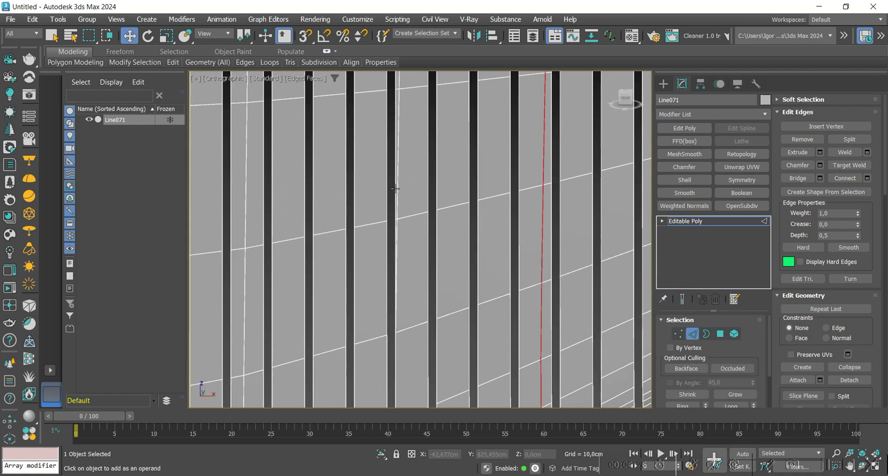
middle_drag(394, 187, 555, 185)
middle_drag(293, 309, 470, 254)
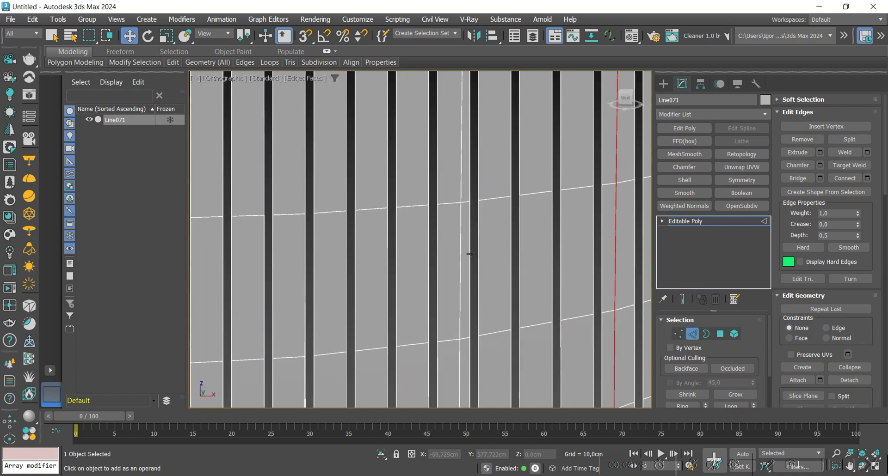
scroll(488, 329, up, 5)
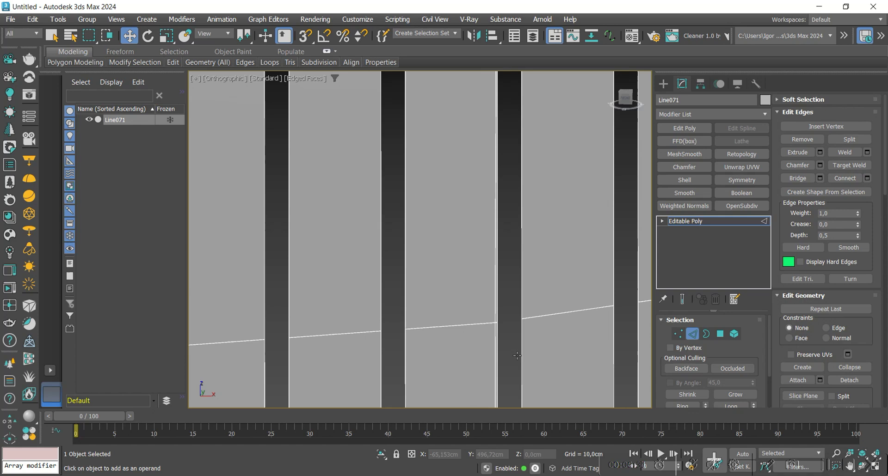
scroll(487, 329, down, 5)
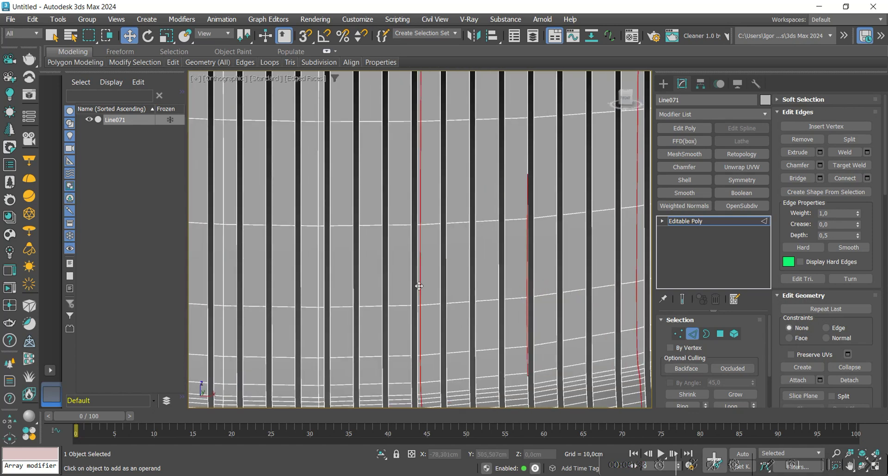
middle_drag(318, 289, 444, 280)
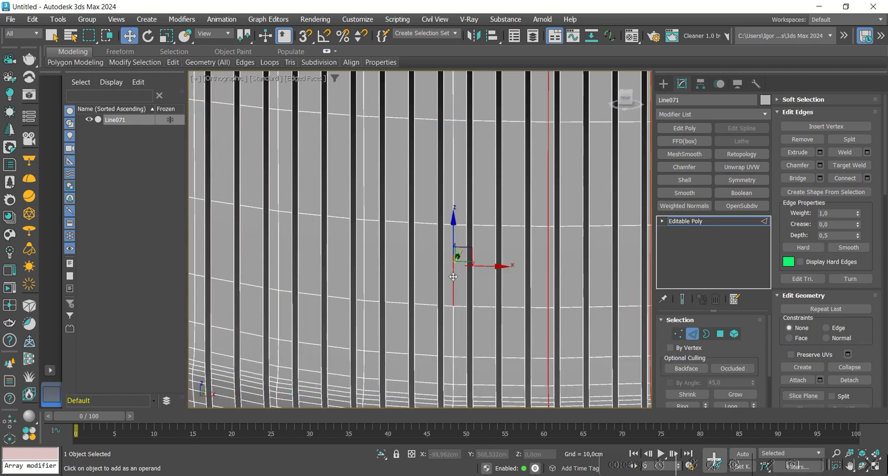
middle_drag(364, 277, 484, 297)
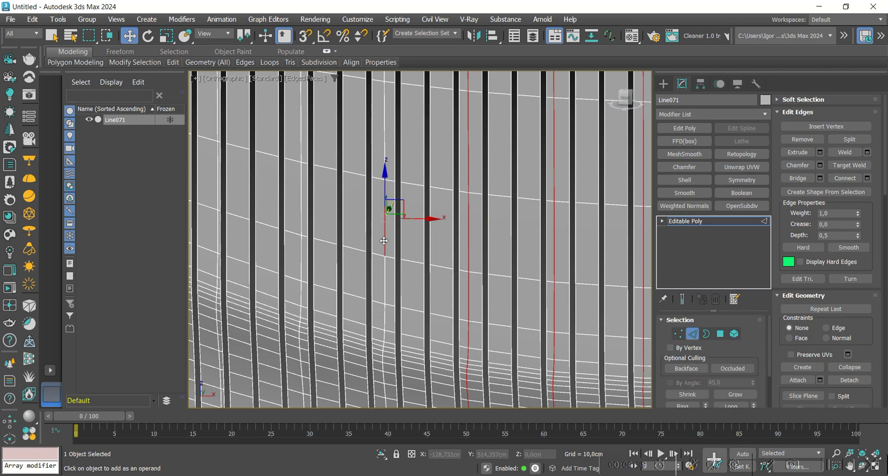
middle_drag(304, 233, 462, 256)
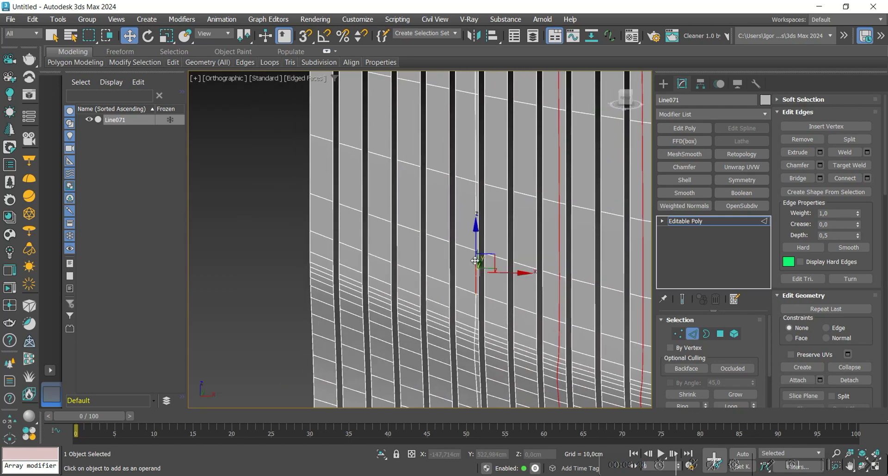
ctrl+double_click(475, 260)
Step: Extend the edge selection with the extra vertical loops on the curved slats at the panel's left end
scroll(412, 257, down, 5)
mouse_move(490, 293)
alt+middle_down()
mouse_move(496, 298)
mouse_move(490, 277)
alt+middle_up()
scroll(406, 254, up, 5)
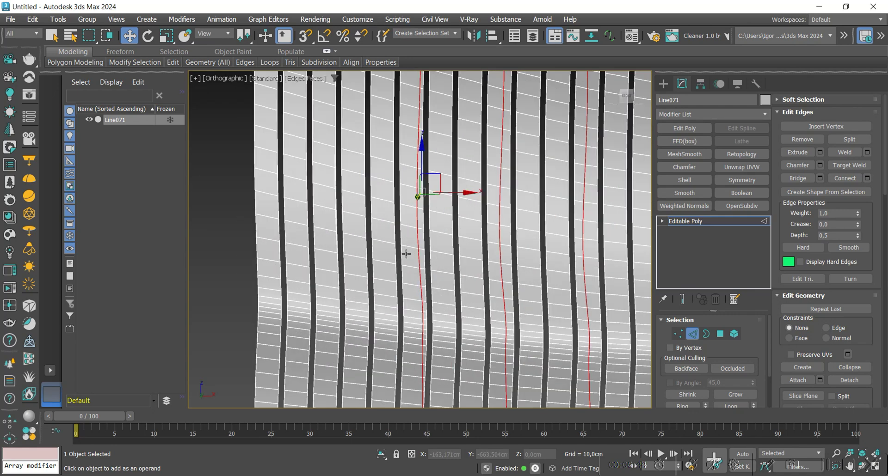
scroll(406, 254, up, 5)
scroll(341, 236, down, 5)
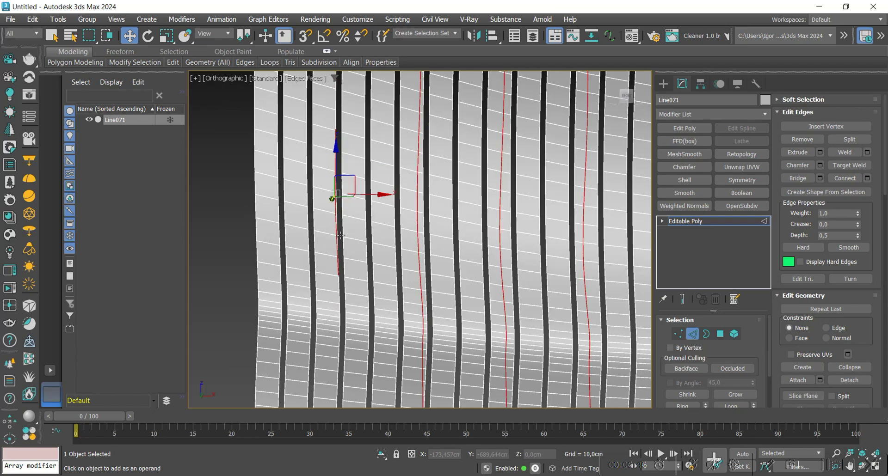
middle_drag(575, 276, 559, 285)
scroll(535, 319, down, 3)
scroll(555, 301, up, 4)
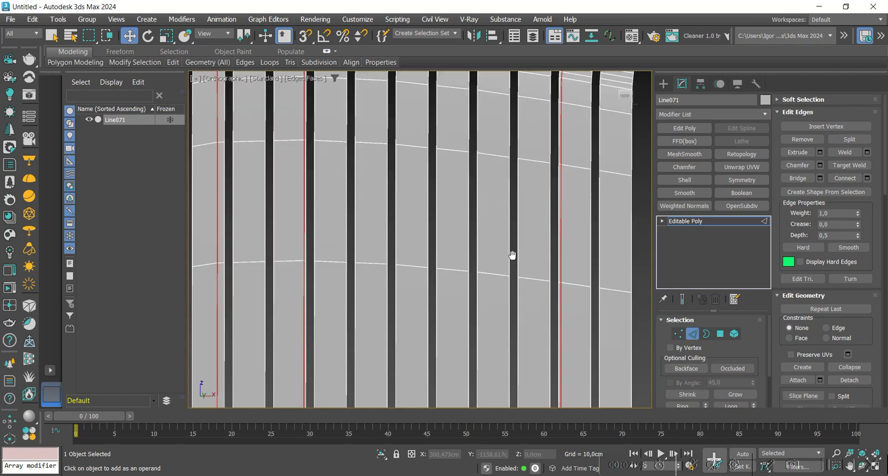
Step: Add the unselected extra vertical loop crossing the panel's lower bend to the edge selection
scroll(525, 287, down, 3)
alt+middle_drag(535, 298, 514, 323)
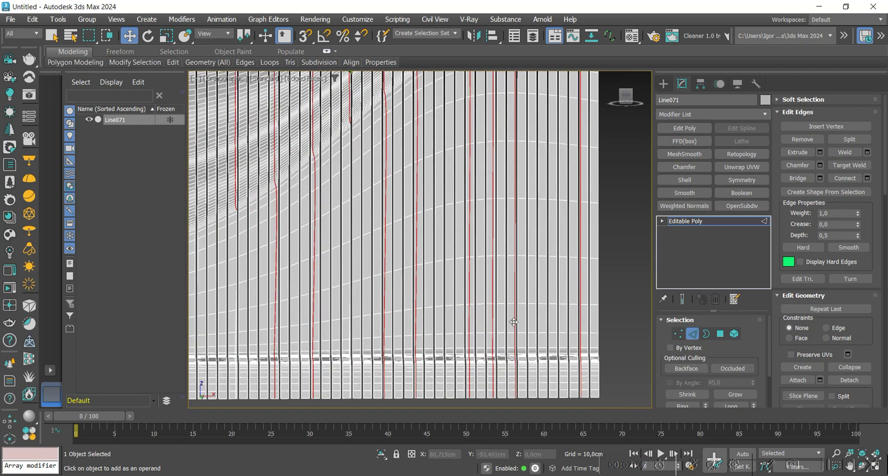
scroll(513, 323, down, 2)
scroll(367, 318, up, 10)
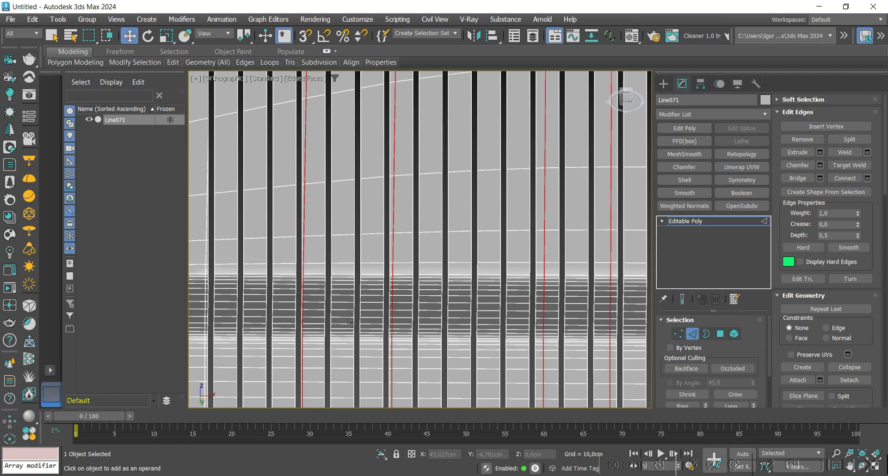
scroll(355, 323, down, 2)
middle_drag(241, 319, 531, 311)
middle_drag(370, 311, 481, 310)
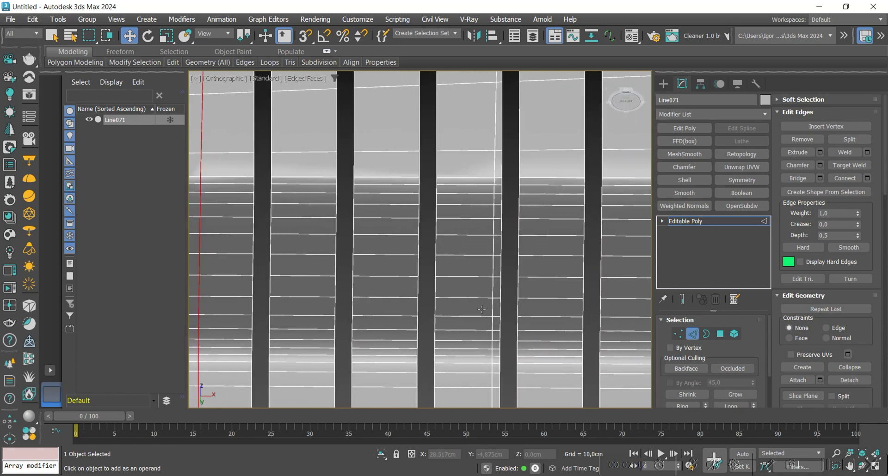
ctrl+double_click(494, 290)
Step: Add the remaining extra vertical loops along the lower bend toward the panel's left end to the selection
scroll(494, 290, down, 2)
middle_drag(199, 293, 468, 300)
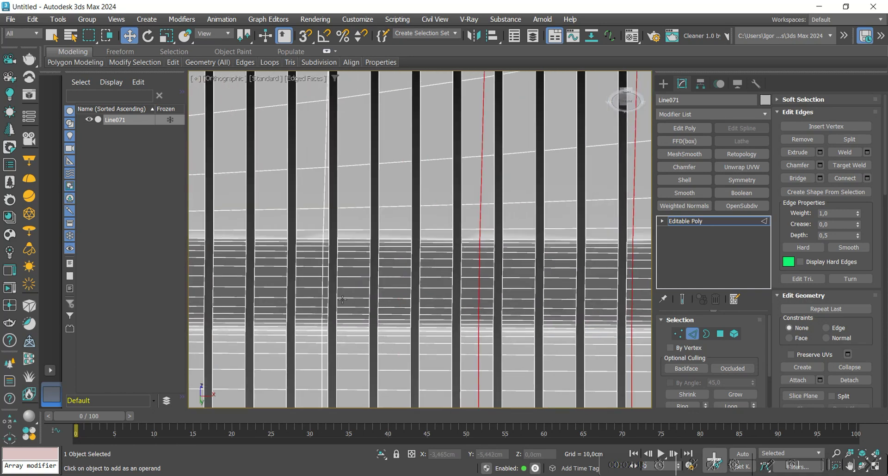
scroll(323, 291, up, 1)
ctrl+double_click(323, 291)
middle_drag(199, 305, 458, 304)
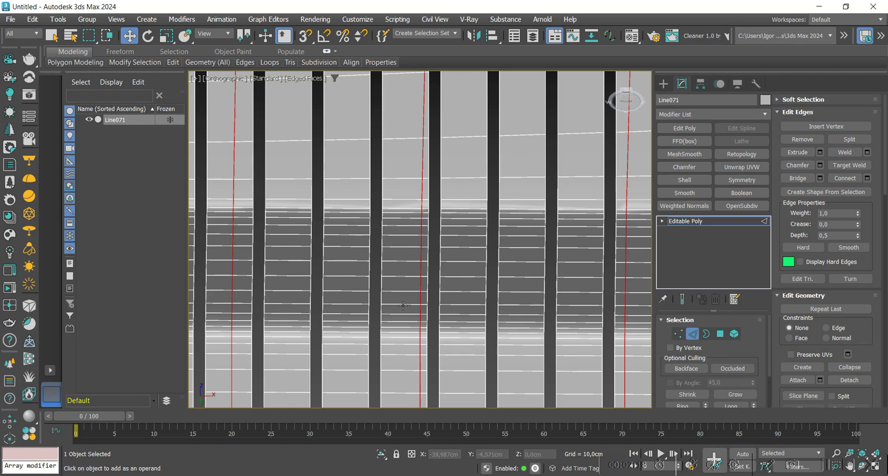
mouse_move(231, 308)
middle_down()
mouse_move(504, 311)
mouse_move(451, 298)
mouse_move(485, 297)
middle_up()
mouse_move(370, 297)
middle_down()
mouse_move(472, 293)
mouse_move(463, 280)
middle_up()
Step: Check the wave for gaps in the selected loops and add the missed vertical segment on the flat area below it
scroll(471, 278, down, 5)
key(F4)
middle_drag(462, 280, 367, 276)
key(F4)
scroll(367, 276, down, 3)
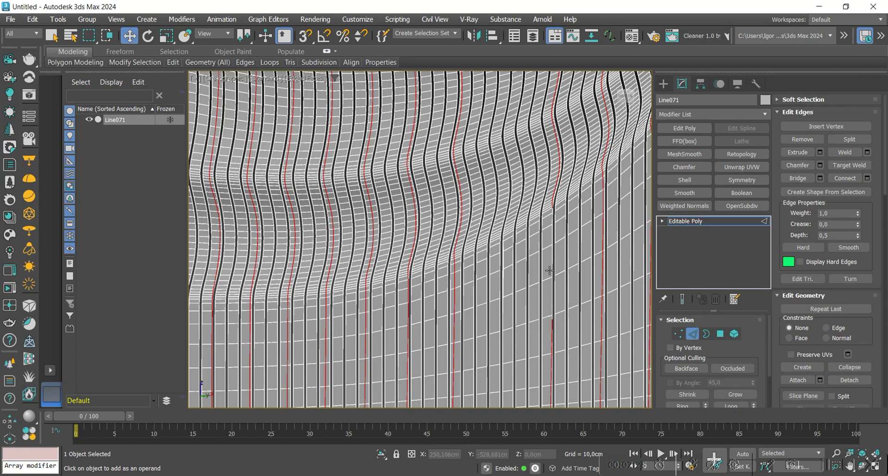
scroll(550, 271, up, 4)
scroll(417, 302, up, 2)
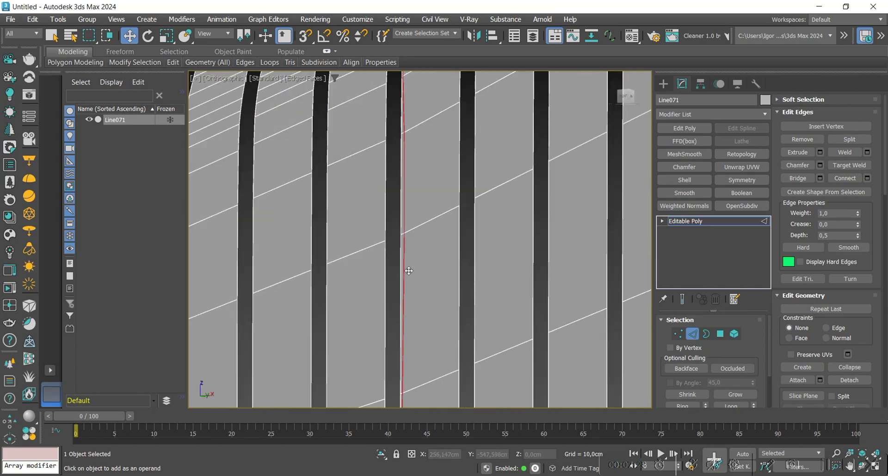
scroll(409, 281, down, 3)
Step: Complete the selection of extra vertical loops on the flat and curved slat areas, and remove them together with their vertices
middle_drag(463, 305, 418, 300)
middle_drag(583, 291, 397, 273)
middle_drag(516, 262, 418, 311)
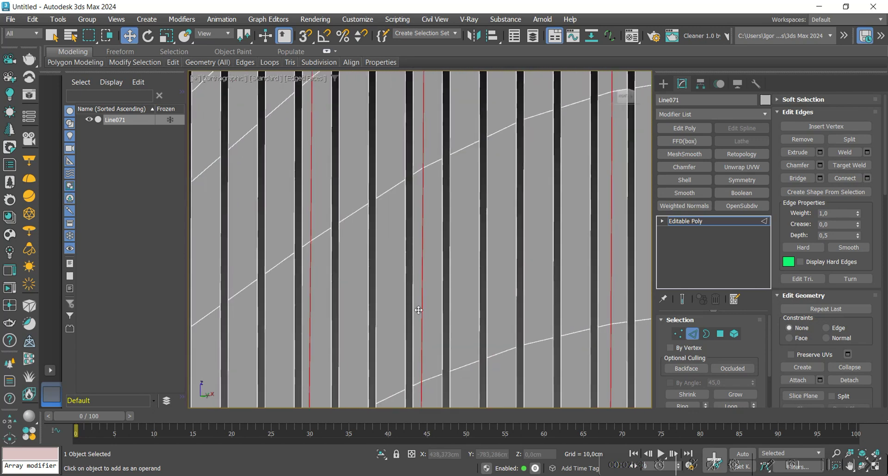
middle_drag(511, 306, 296, 288)
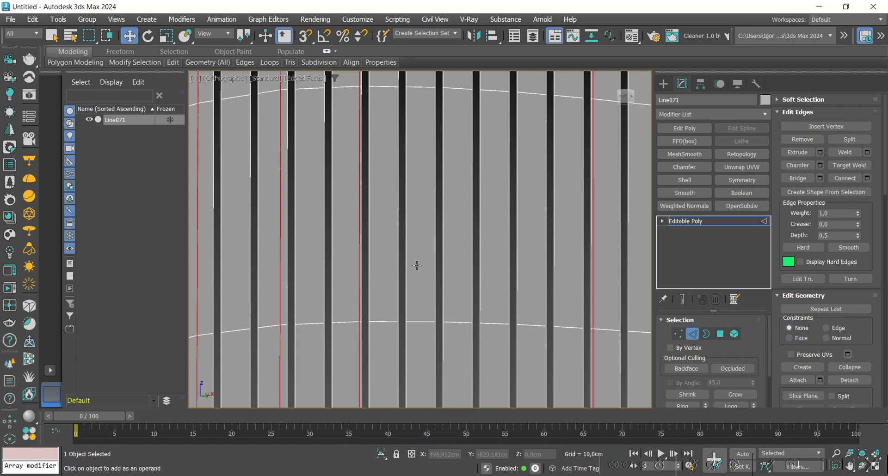
middle_drag(460, 276, 389, 279)
middle_drag(333, 280, 370, 366)
middle_drag(473, 185, 430, 303)
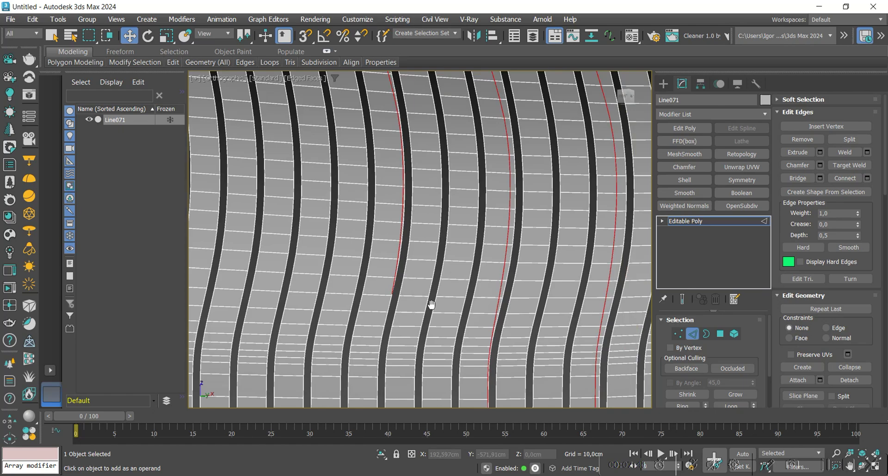
scroll(431, 305, down, 4)
key(ctrl+BackSpace)
scroll(523, 290, up, 5)
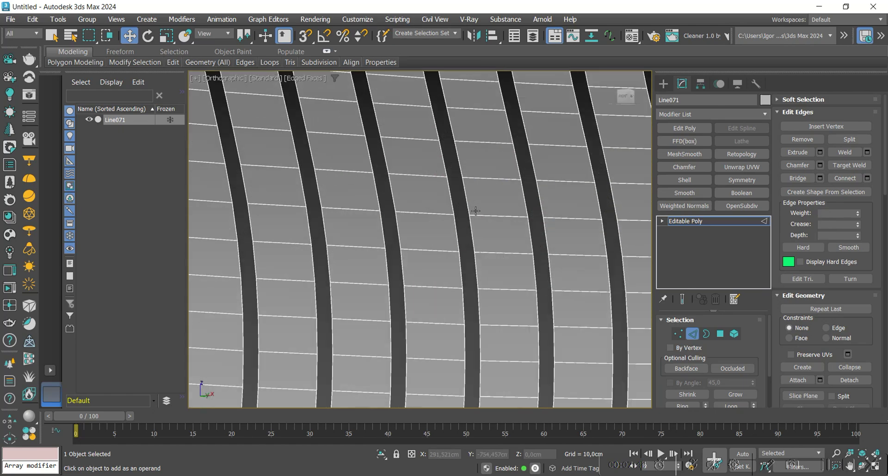
Step: Check the panel's vertices for leftovers and remove a leftover vertical edge near the top of the slats
scroll(428, 244, down, 5)
key(1)
scroll(381, 256, down, 5)
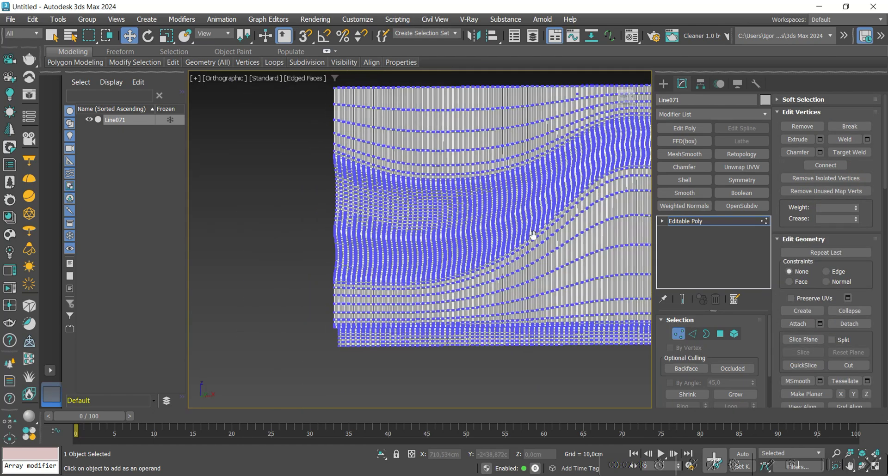
scroll(533, 237, down, 3)
scroll(533, 204, up, 6)
scroll(489, 146, up, 6)
middle_drag(489, 143, 422, 244)
key(2)
click(399, 156)
key(ctrl+BackSpace)
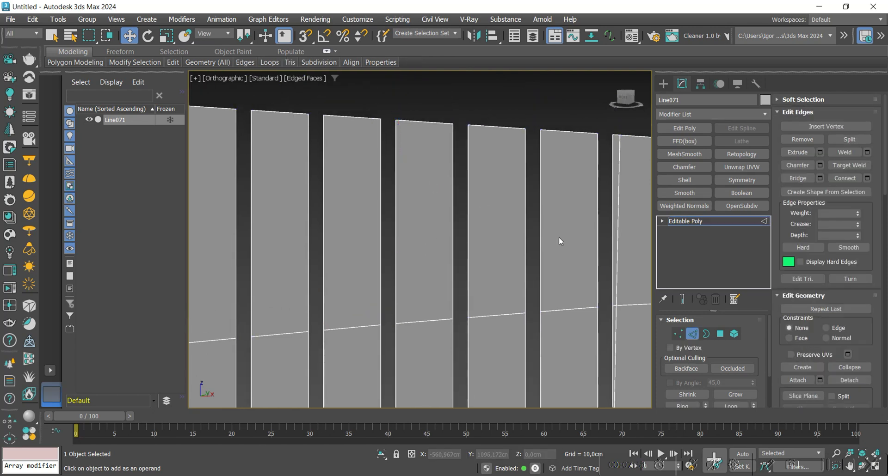
Step: Remove the remaining extra vertical edge loop beside the gap on the adjacent upper slat, including its vertices
click(618, 205)
scroll(512, 226, down, 4)
middle_drag(512, 226, 349, 204)
key(ctrl+BackSpace)
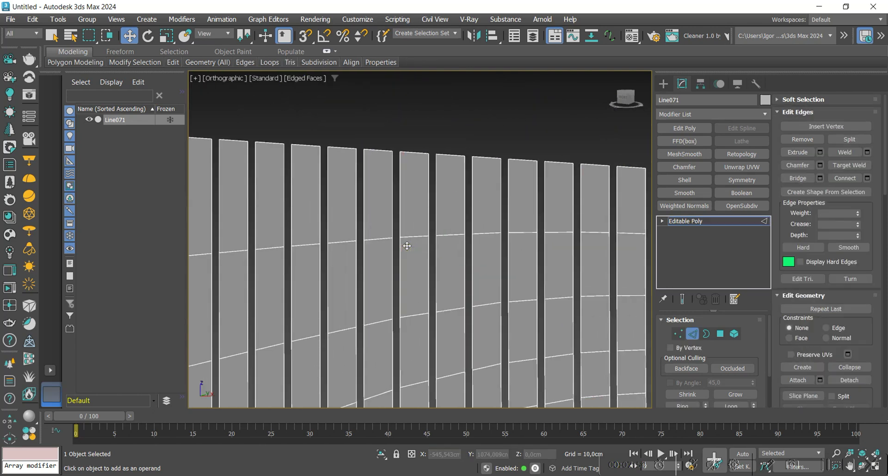
Step: Examine the vertices along the slats' side edges in the curved area for surplus points that no horizontal edge meets
scroll(429, 257, down, 3)
key(1)
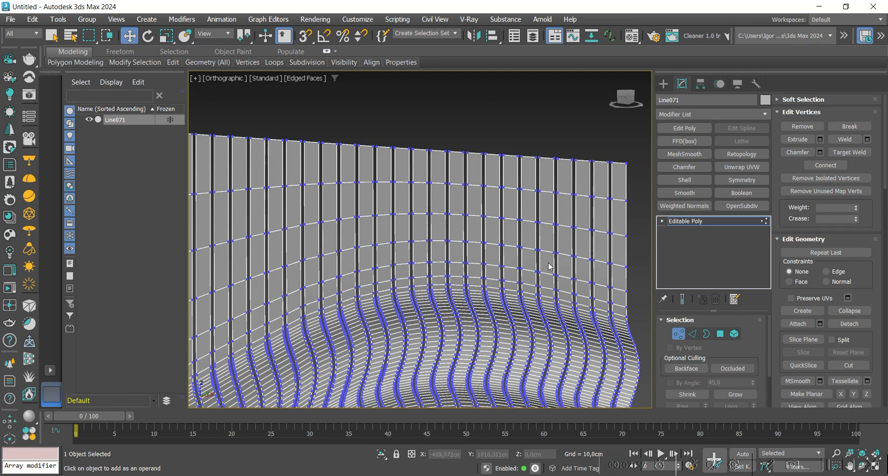
scroll(434, 249, down, 1)
scroll(433, 249, up, 6)
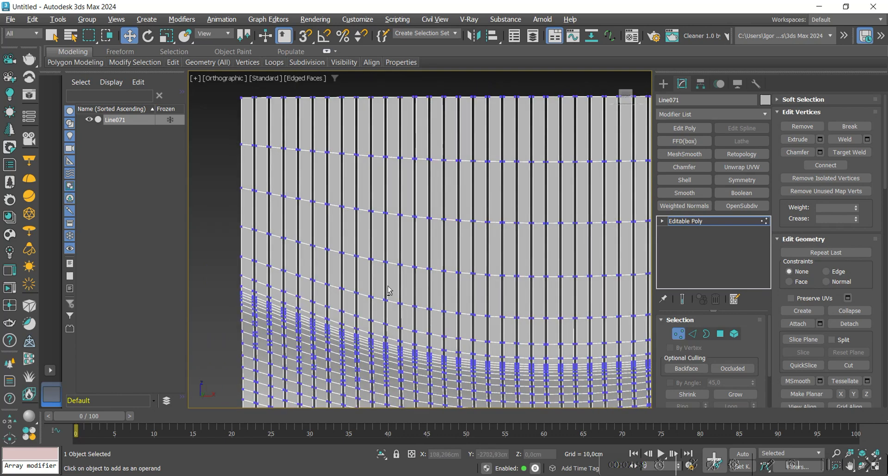
scroll(418, 257, up, 8)
scroll(425, 305, down, 3)
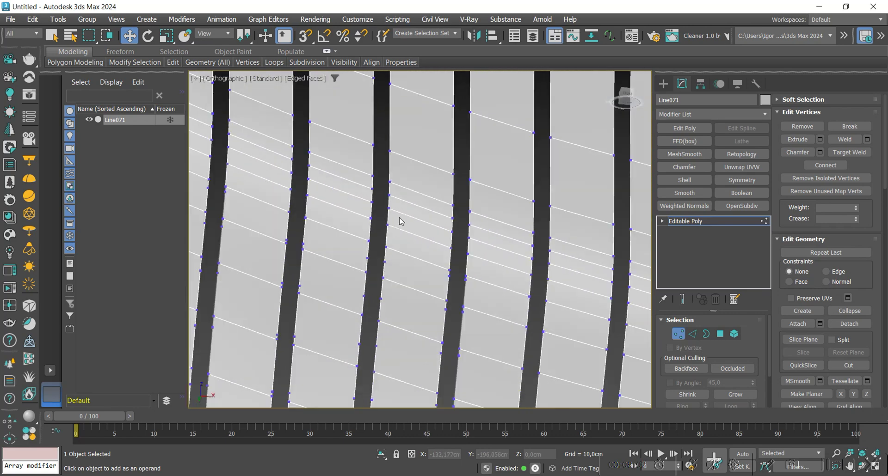
scroll(400, 220, up, 4)
scroll(452, 289, up, 3)
click(446, 252)
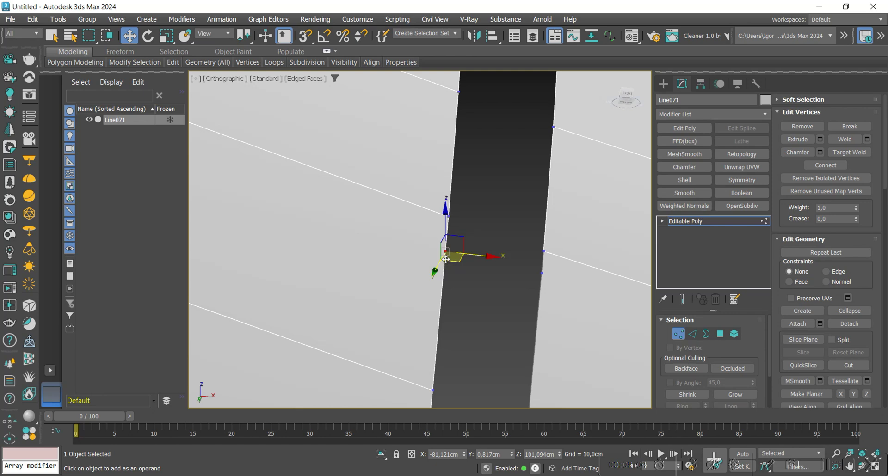
scroll(540, 272, down, 6)
Step: Select all the panel's vertices and clean out the surplus ones with VertexCleaner at a threshold of 10,0
key(ctrl+a)
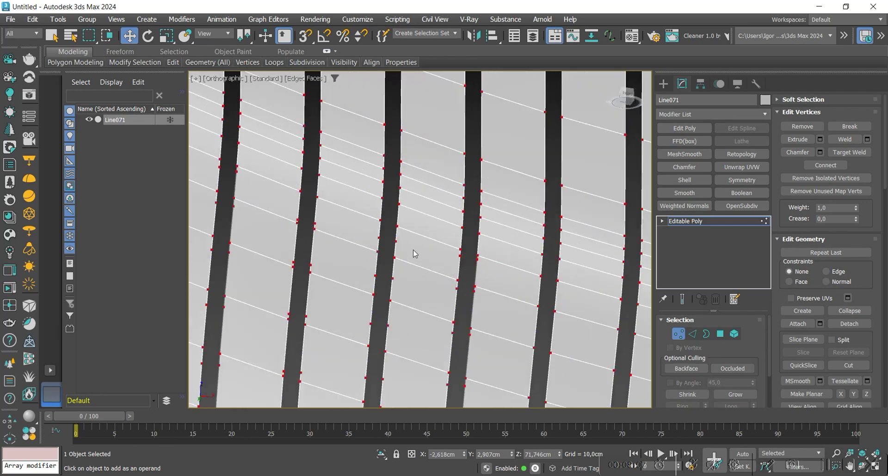
click(687, 39)
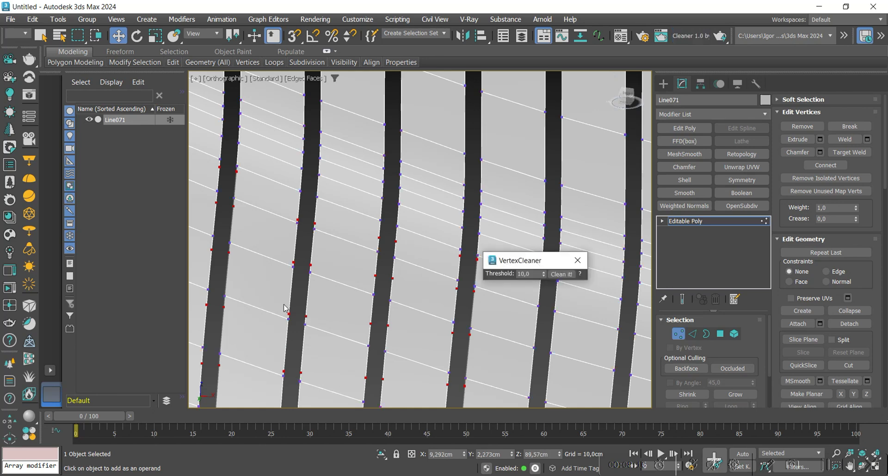
middle_drag(423, 349, 331, 246)
middle_drag(287, 327, 344, 336)
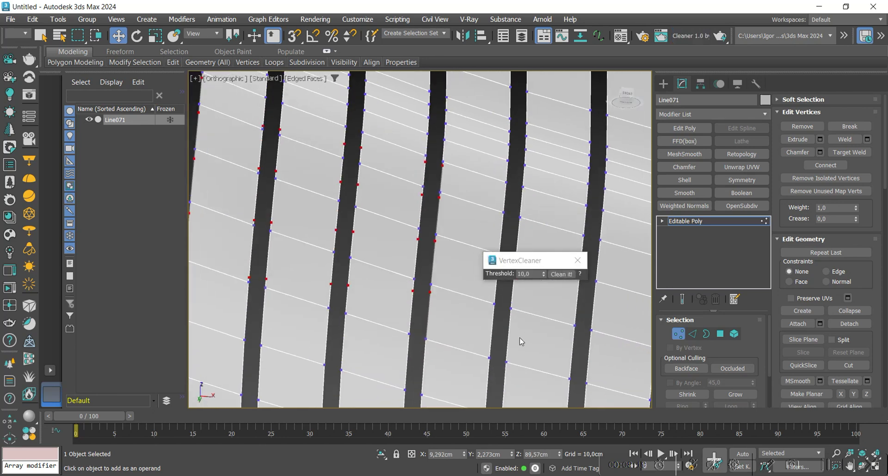
middle_drag(521, 342, 391, 321)
click(561, 274)
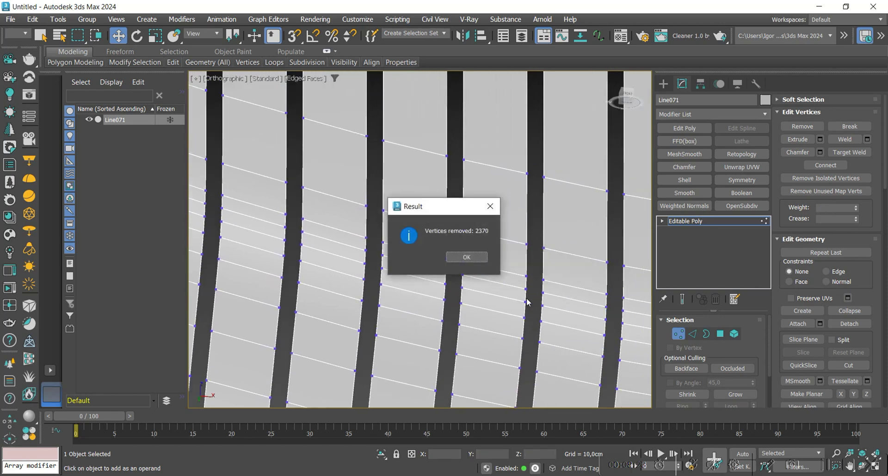
click(477, 260)
Step: Leave vertex editing and show the whole panel profile in the Left view
scroll(476, 270, down, 5)
key(1)
scroll(361, 274, down, 5)
alt+middle_drag(361, 273, 412, 357)
key(l)
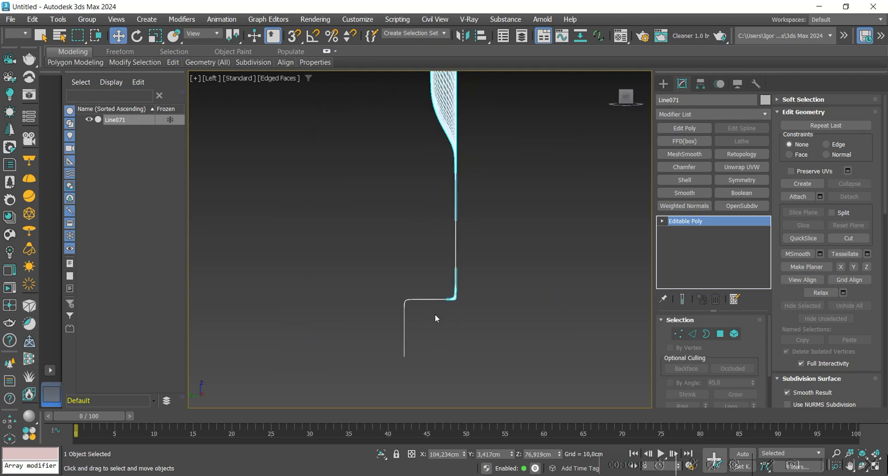
Step: Select every second vertex along the horizontal ledge at the panel profile's lower end, across all slats
middle_drag(435, 314, 430, 302)
key(1)
scroll(431, 284, up, 5)
key(2)
scroll(453, 280, down, 3)
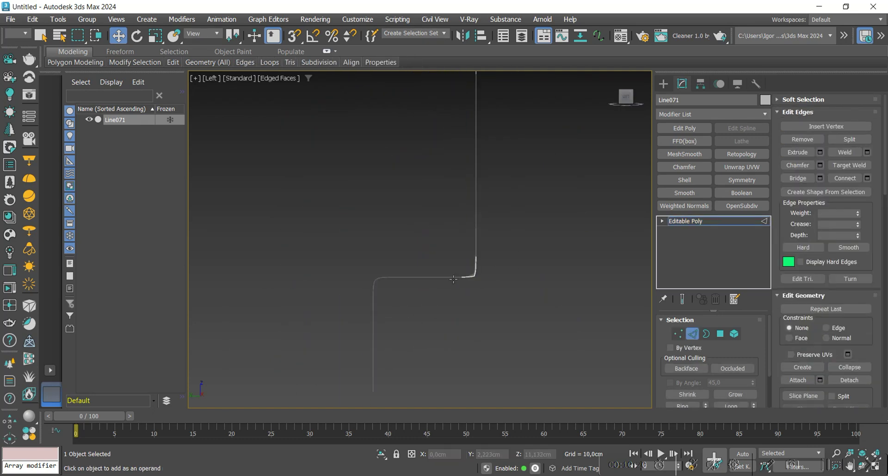
key(1)
scroll(455, 284, up, 5)
key(F4)
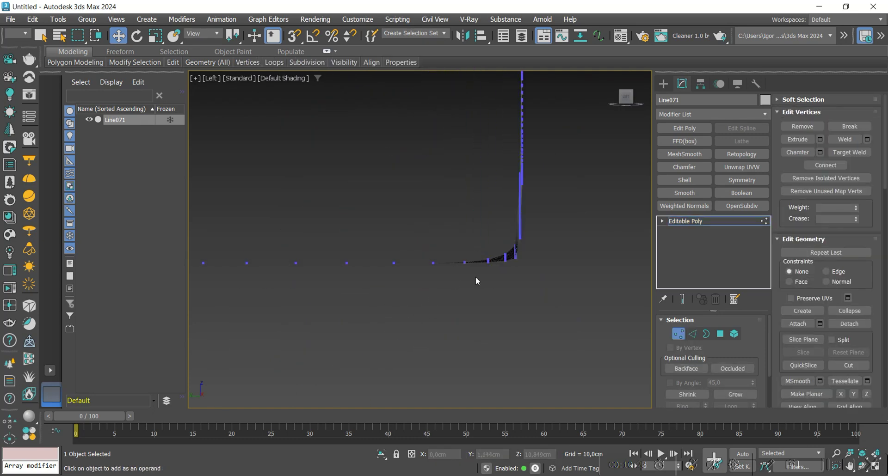
key(F4)
mouse_move(451, 256)
middle_down()
mouse_move(479, 262)
mouse_move(490, 284)
middle_up()
scroll(478, 263, down, 2)
click(482, 287)
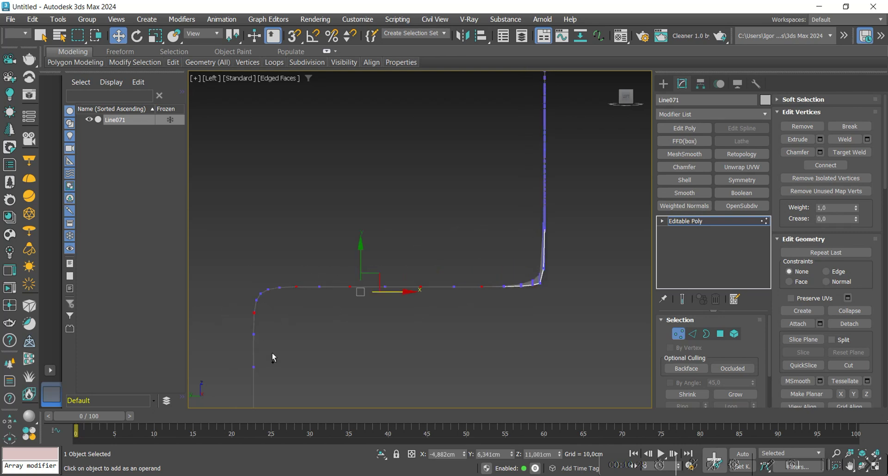
Step: Add every second vertex of the ledge's rounded outer corner and of the lower vertical leg to the selection
middle_drag(281, 338, 298, 313)
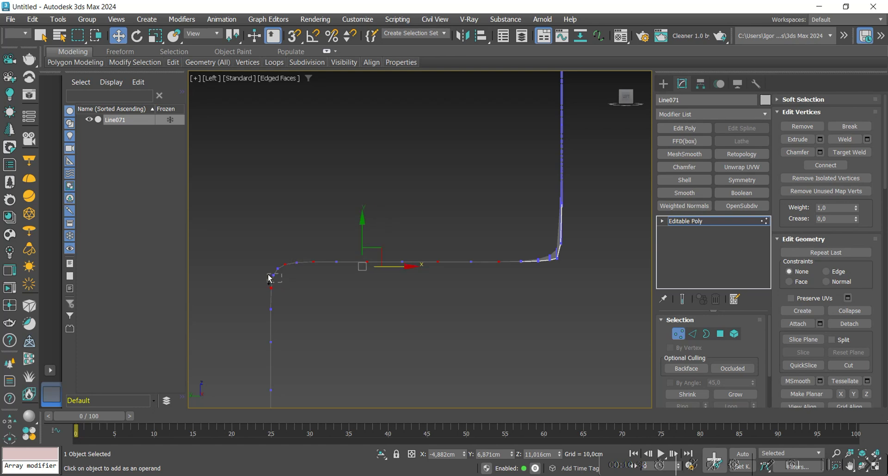
ctrl+drag(268, 275, 267, 274)
middle_drag(299, 376, 318, 278)
scroll(317, 278, down, 2)
middle_drag(317, 375, 327, 319)
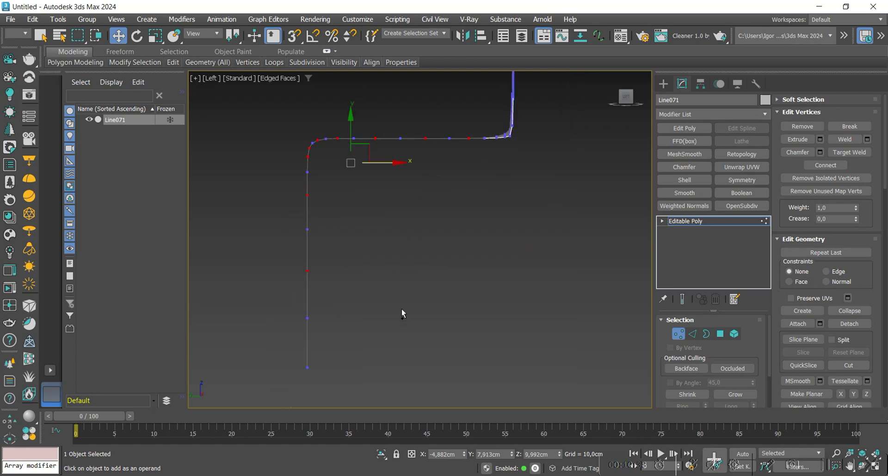
Step: Convert the vertex selection to edges and deselect the lengthwise edges along the horizontal ledge
alt+middle_drag(361, 297, 648, 344)
click(694, 338)
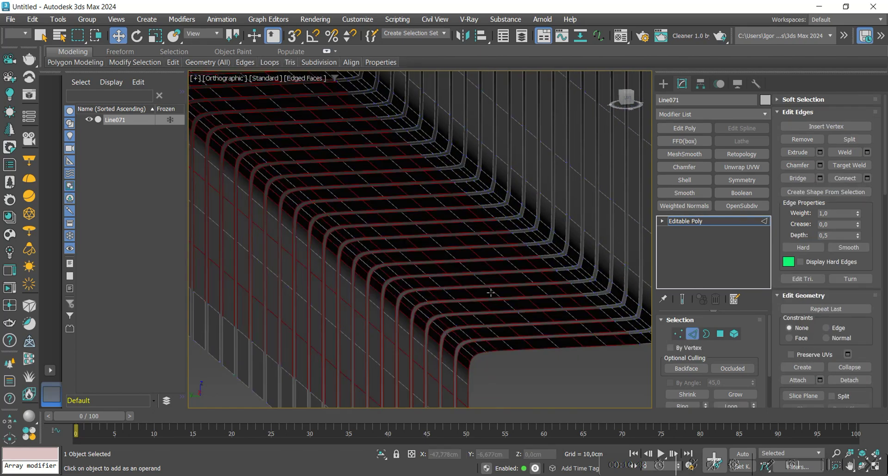
key(F3)
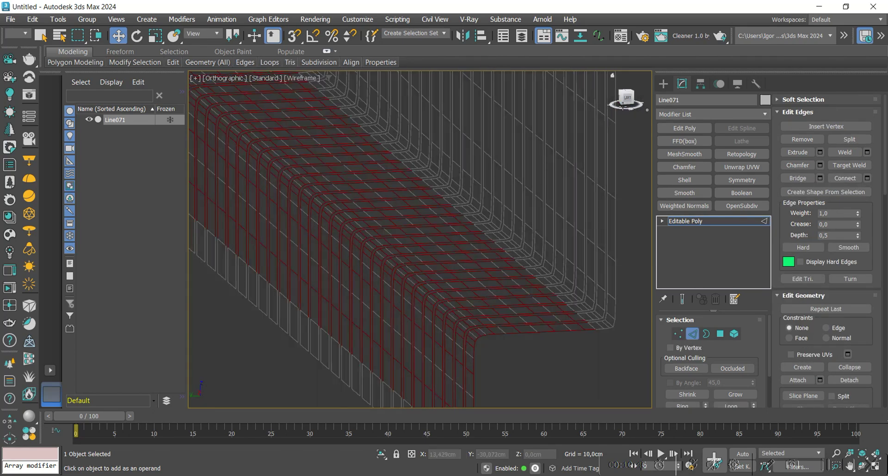
key(l)
scroll(345, 159, up, 5)
middle_drag(347, 163, 471, 179)
key(1)
scroll(471, 179, down, 2)
key(2)
alt+drag(482, 170, 480, 218)
middle_drag(445, 222, 505, 248)
key(1)
key(2)
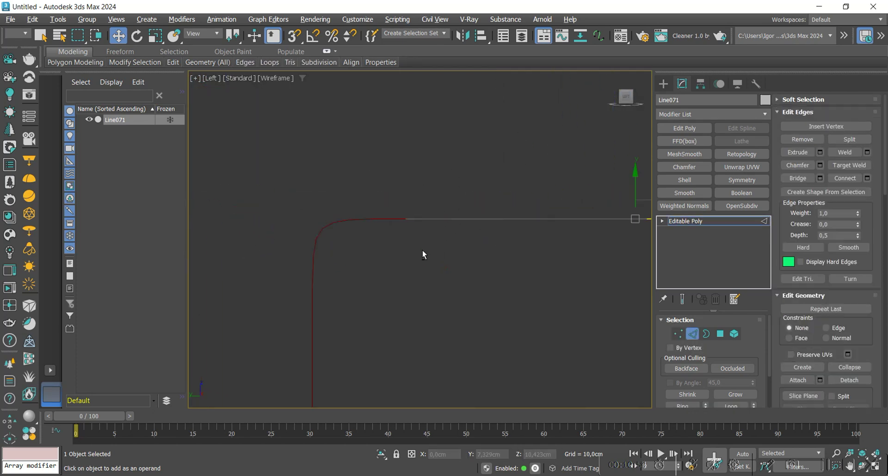
Step: Deselect the lengthwise edges around the ledge's rounded outer corner, keeping the crosswise edges selected
key(2)
middle_drag(411, 241, 453, 246)
key(1)
key(2)
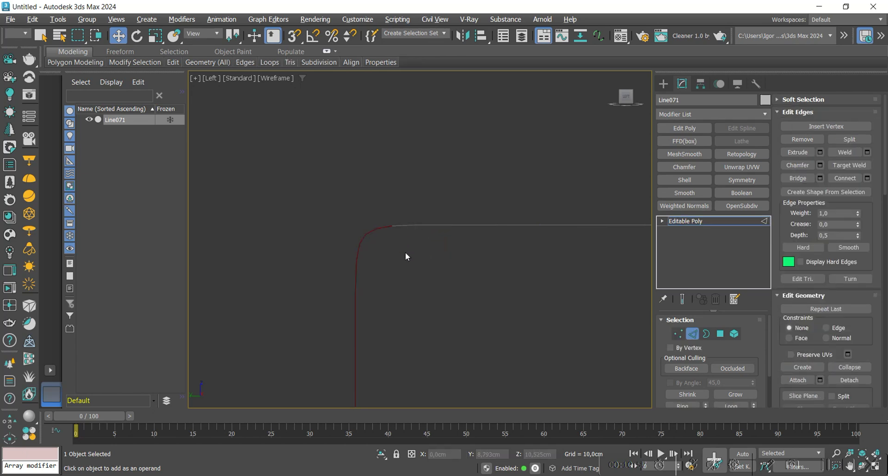
scroll(389, 235, up, 3)
key(1)
key(2)
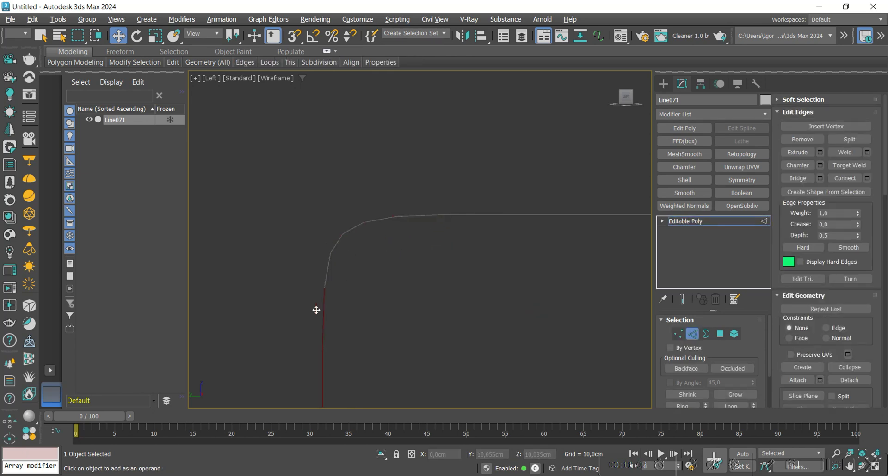
Step: Deselect the lengthwise edges down the lower vertical leg so that only edges running across the slats stay selected
alt+drag(316, 310, 335, 324)
middle_drag(335, 340, 360, 248)
alt+drag(333, 285, 365, 300)
middle_drag(369, 332, 378, 215)
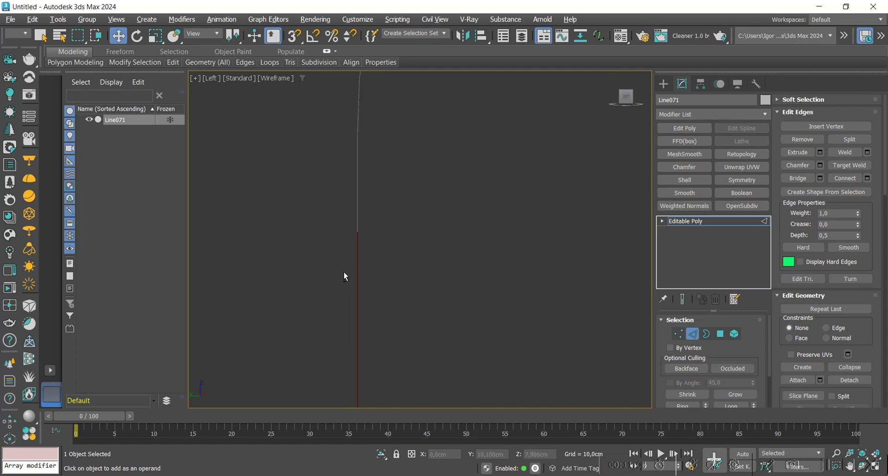
alt+drag(344, 306, 373, 319)
middle_drag(381, 309, 383, 250)
key(1)
key(2)
scroll(376, 271, down, 4)
middle_drag(391, 354, 393, 259)
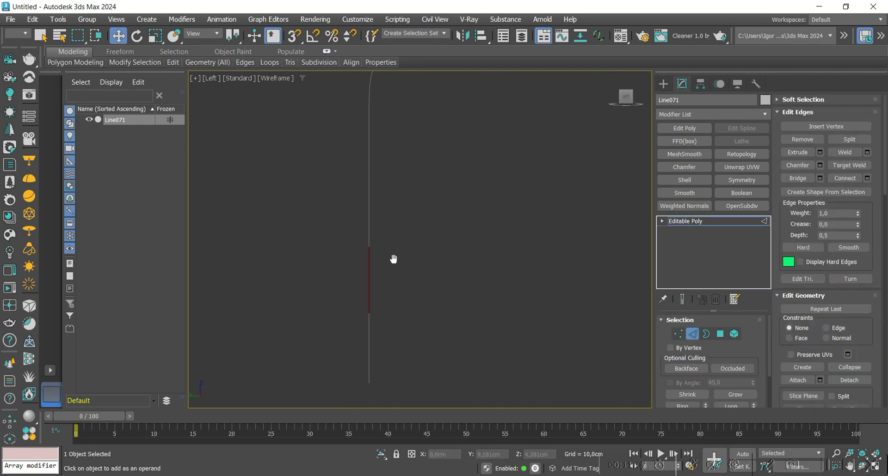
scroll(364, 296, down, 6)
key(2)
key(2)
Step: Remove the selected crosswise edges from the ledge, rounded corner and lower leg of all slats, including their vertices
mouse_move(464, 267)
alt+middle_down()
mouse_move(504, 305)
mouse_move(462, 260)
mouse_move(450, 288)
mouse_move(426, 262)
alt+middle_up()
key(F3)
scroll(425, 260, up, 4)
key(F4)
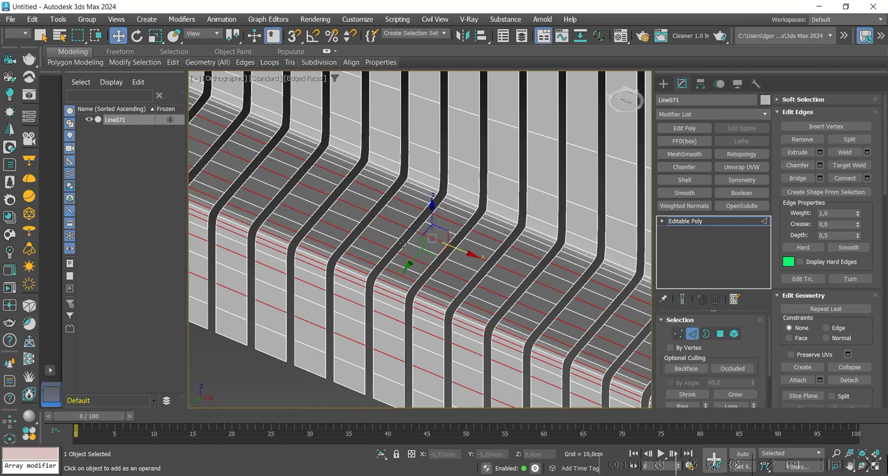
click(451, 261)
key(l)
key(1)
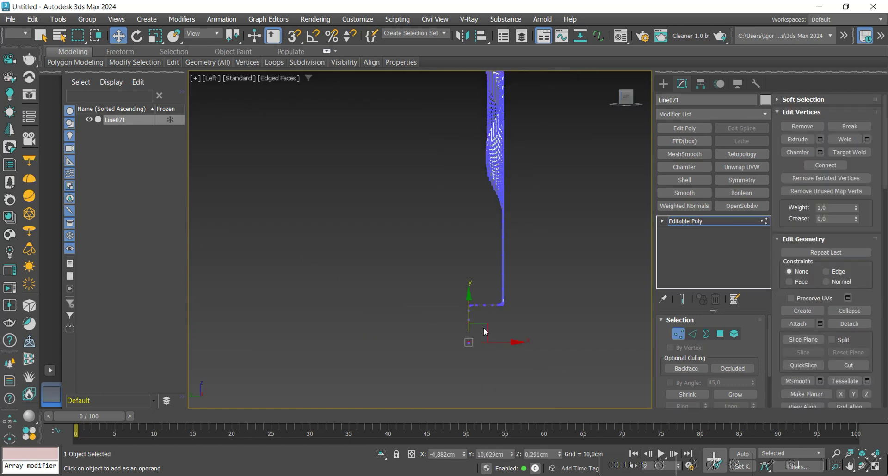
Step: Select the remaining vertices of the ledge, outer corner and lower leg, clean out the surplus ones, and leave vertex editing
drag(434, 294, 398, 238)
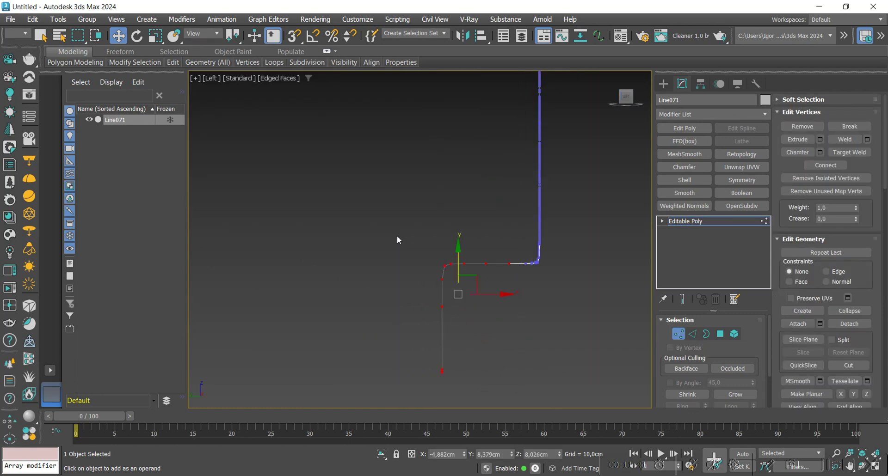
scroll(486, 317, up, 2)
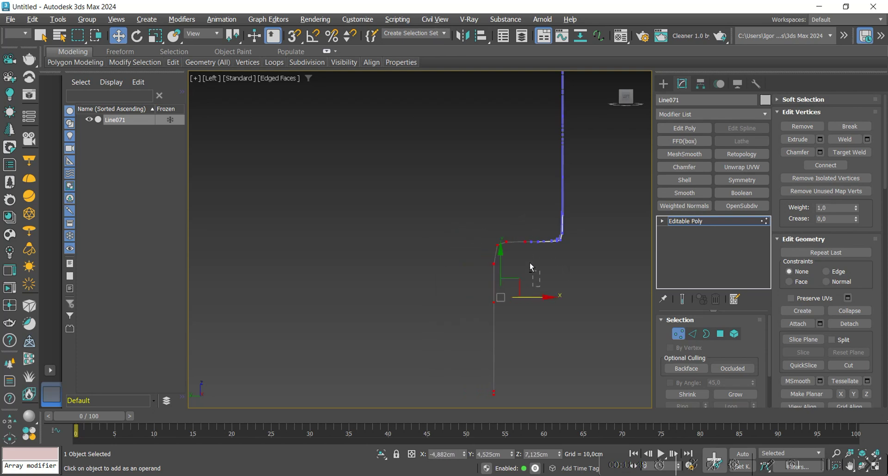
key(1)
alt+middle_drag(490, 309, 470, 276)
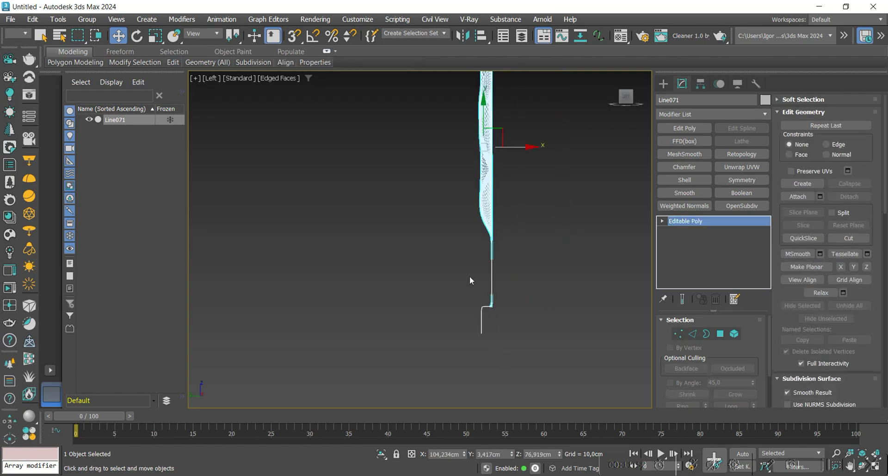
Step: Align the slanted corner vertices with vertex snapping to form a square corner between the ledge and the lower leg
alt+middle_drag(485, 323, 534, 328)
key(F4)
scroll(541, 324, up, 10)
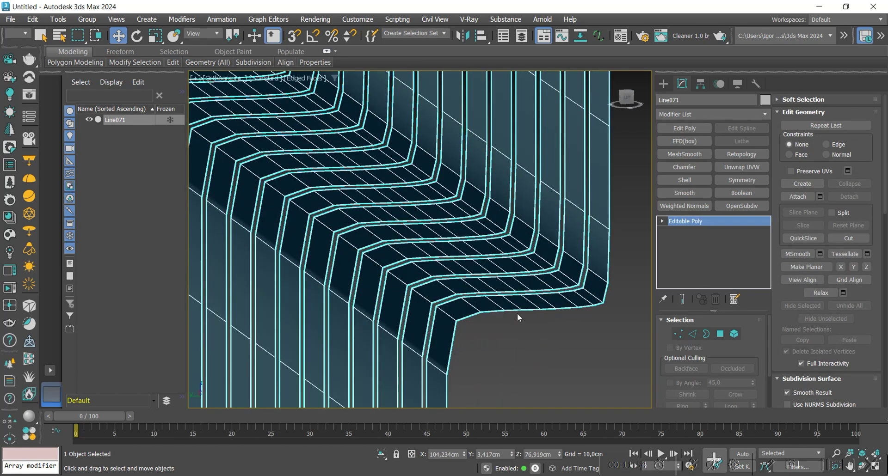
scroll(490, 321, down, 6)
alt+middle_drag(452, 334, 463, 321)
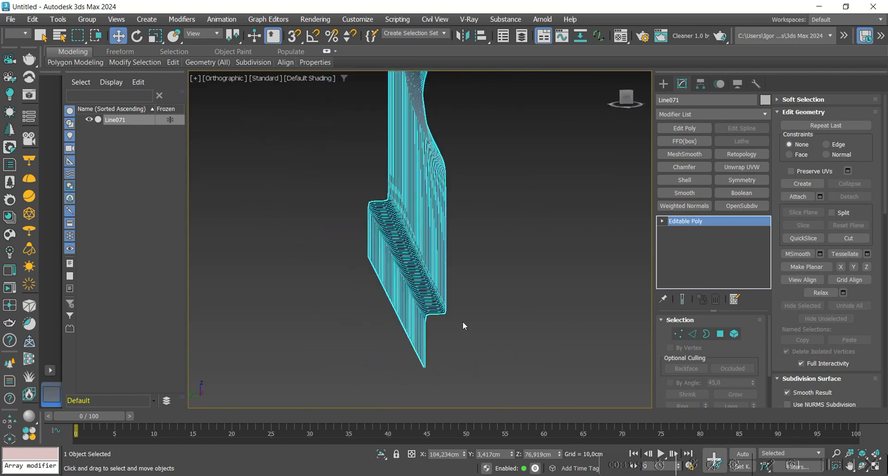
click(627, 103)
key(1)
key(F4)
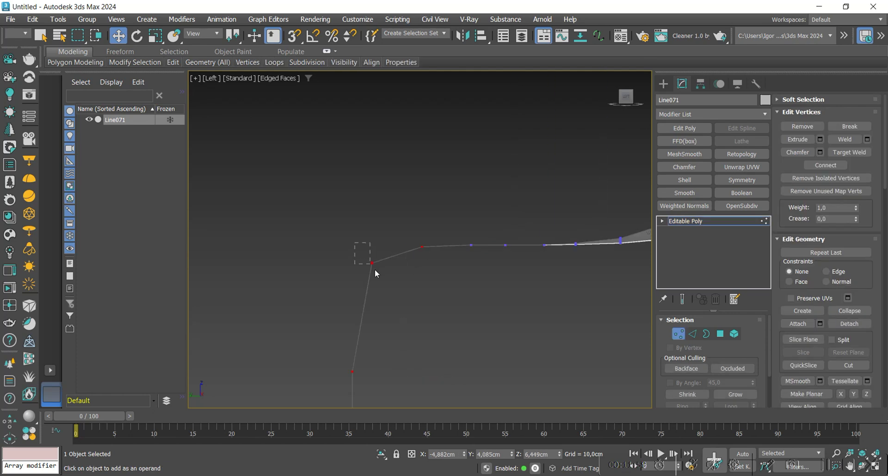
key(s)
drag(373, 235, 353, 371)
scroll(387, 263, down, 2)
click(413, 283)
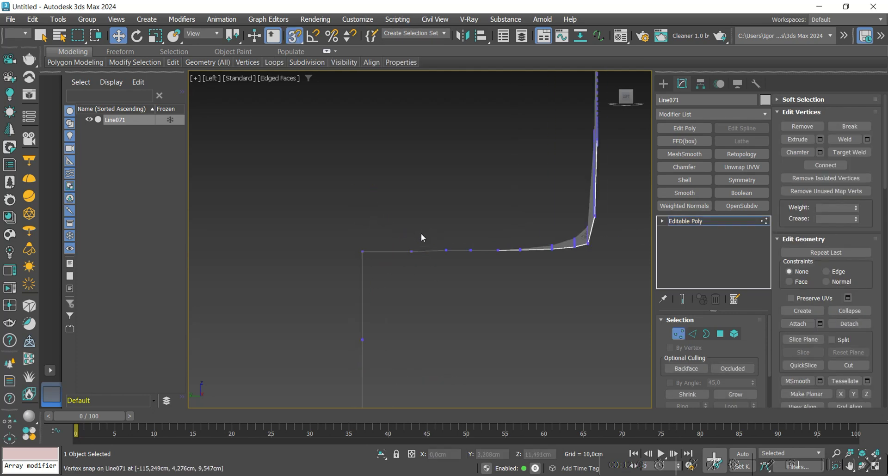
Step: Reposition the vertices beside the square corner on the ledge and leg, and level the corner with the rest of the ledge
drag(402, 257, 403, 257)
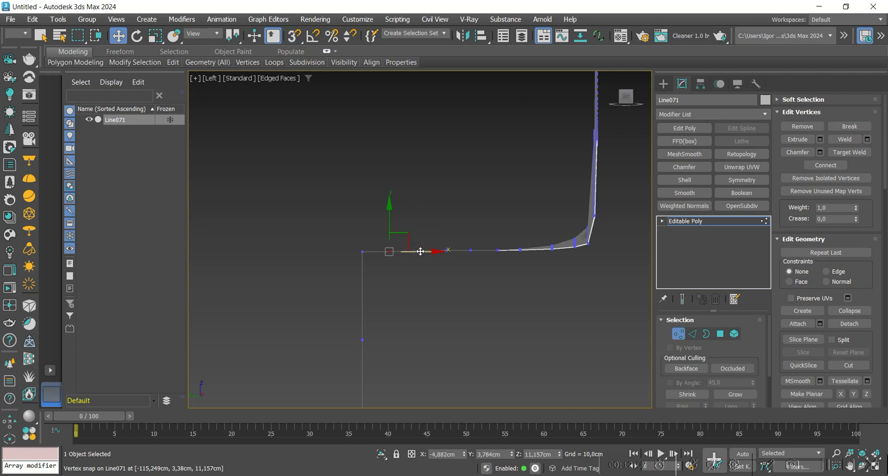
click(438, 251)
click(389, 252)
ctrl+click(364, 252)
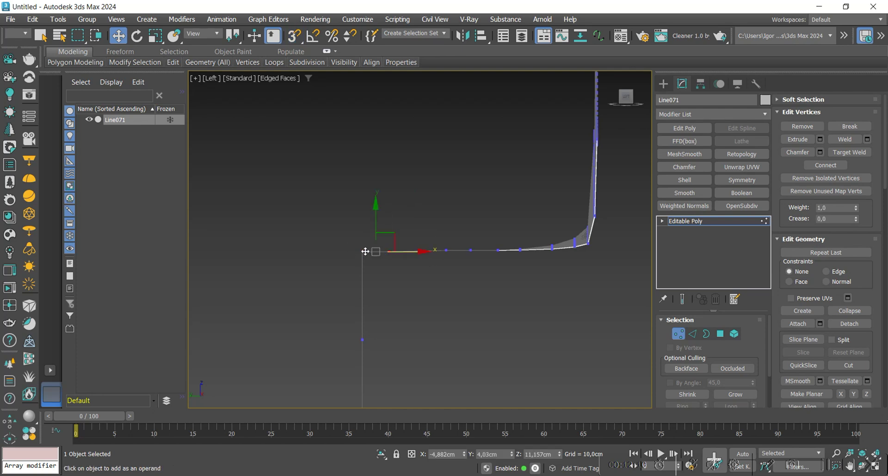
drag(376, 252, 447, 250)
scroll(400, 281, down, 3)
click(402, 305)
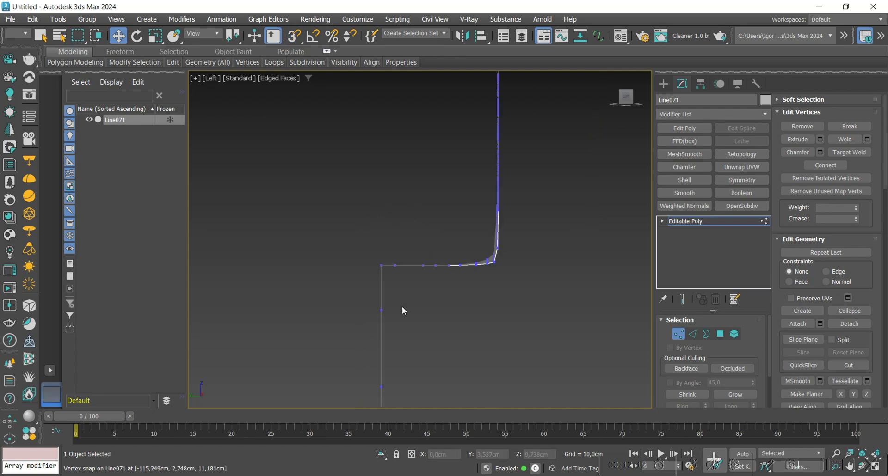
click(382, 311)
drag(381, 255, 435, 209)
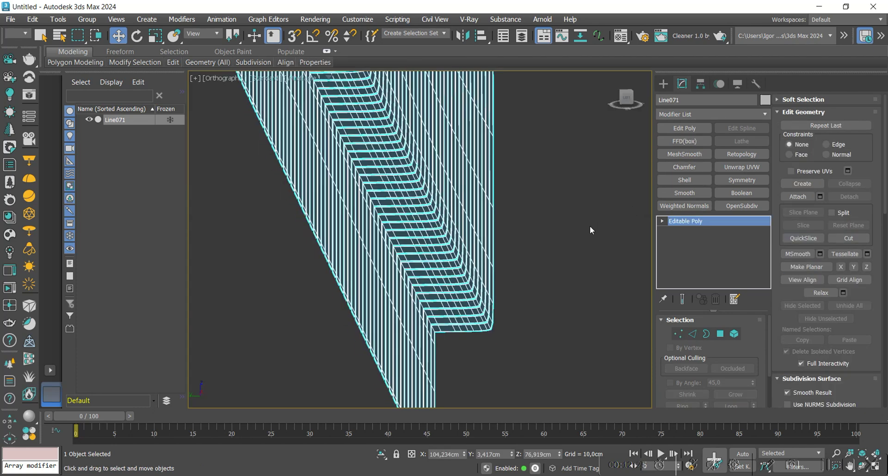
Step: Apply a Shell modifier with inner and outer amounts of 0,0 cm and enable Select Inner Faces
click(684, 180)
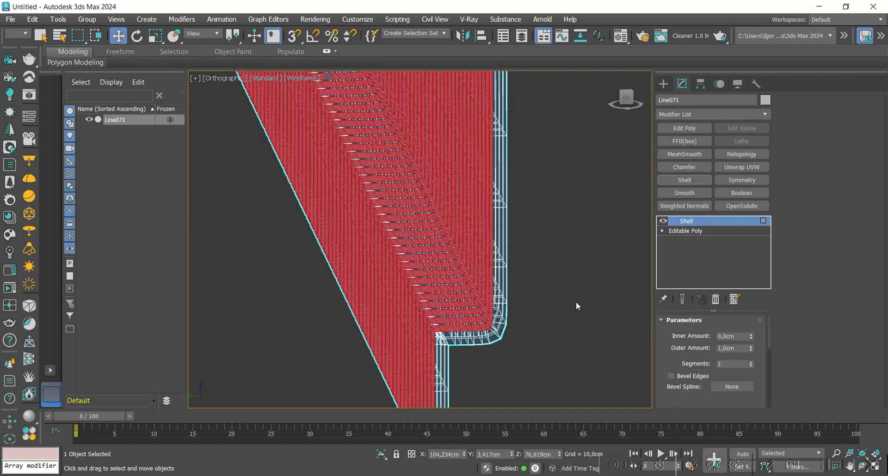
text(0)
key(Return)
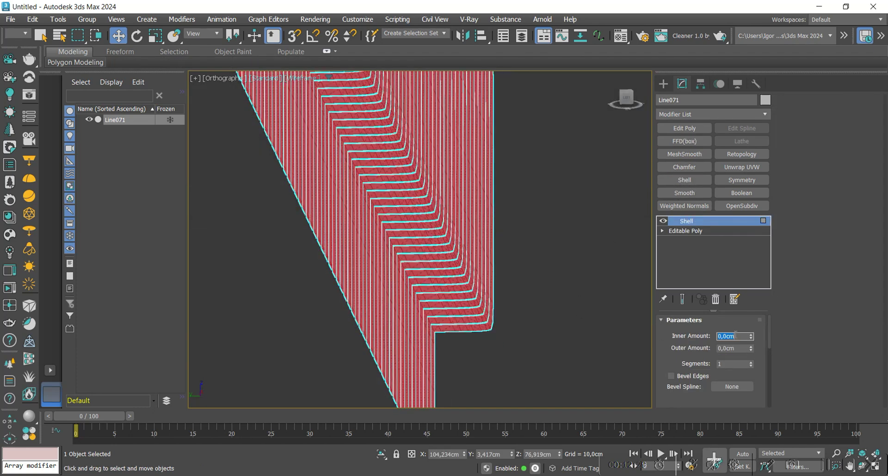
scroll(659, 355, down, 5)
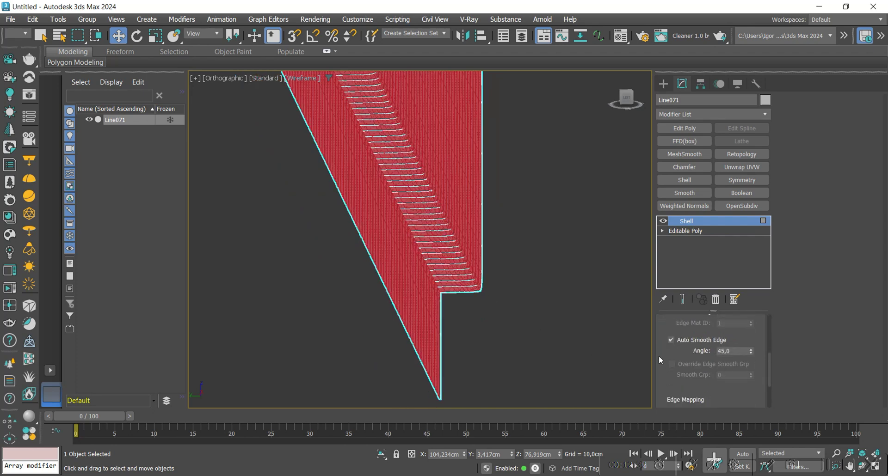
click(682, 372)
click(692, 373)
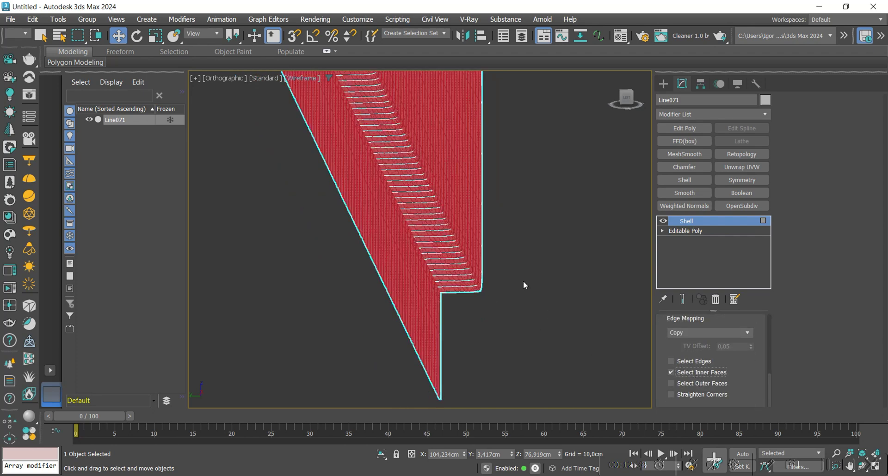
Step: Add an Edit Poly modifier and flatten the selected inner faces into one vertical plane with Make Planar Z
click(684, 129)
alt+middle_drag(644, 155, 546, 245)
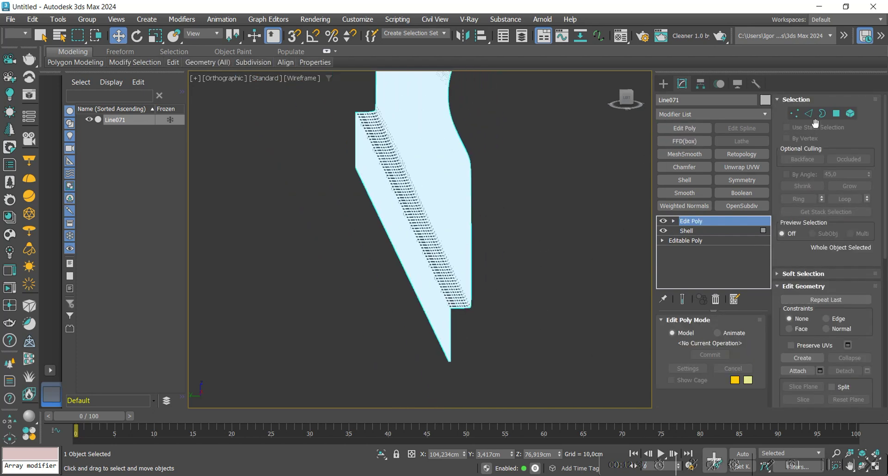
click(836, 113)
alt+middle_drag(434, 257, 463, 278)
scroll(787, 324, down, 10)
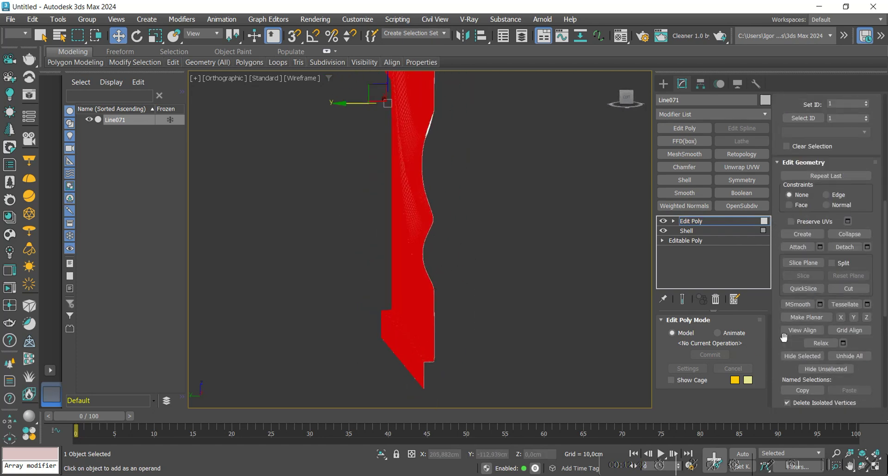
click(866, 290)
middle_drag(448, 222, 455, 257)
alt+middle_drag(455, 257, 454, 256)
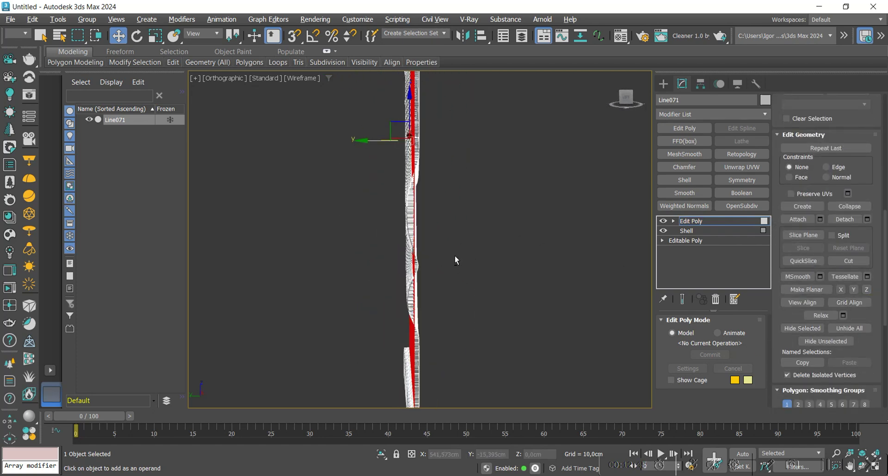
mouse_move(388, 167)
alt+middle_down()
mouse_move(400, 303)
mouse_move(439, 308)
mouse_move(428, 303)
alt+middle_up()
Step: Select the vertices along the bottom edge of all slats in the Front view and raise them about 4,9 cm
key(F3)
key(F4)
key(F4)
key(f)
key(z)
click(691, 221)
key(1)
key(F4)
scroll(612, 349, up, 7)
middle_drag(618, 347, 620, 336)
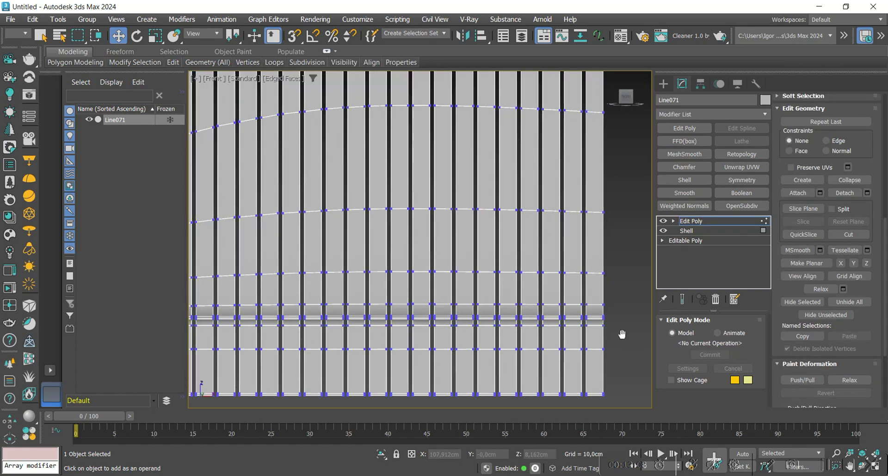
scroll(622, 366, down, 8)
middle_drag(627, 383, 626, 370)
drag(630, 374, 348, 354)
scroll(512, 355, up, 7)
drag(432, 326, 431, 304)
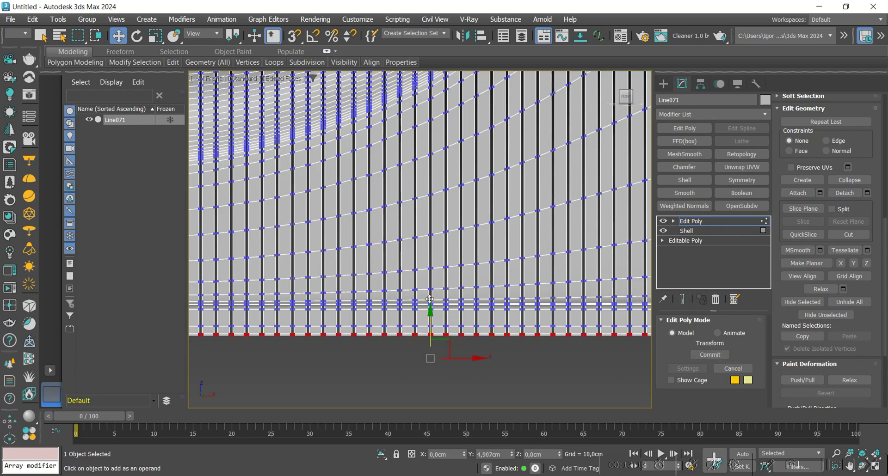
Step: Leave vertex editing, deselect the panel, and show it in default shading without edges in the Perspective view
key(1)
key(F4)
scroll(423, 353, down, 7)
click(440, 375)
middle_drag(472, 335, 464, 350)
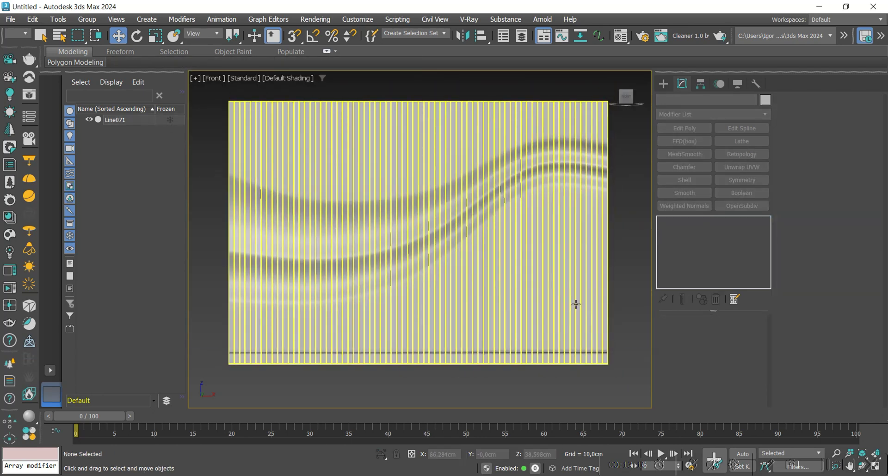
middle_drag(631, 260, 499, 371)
key(p)
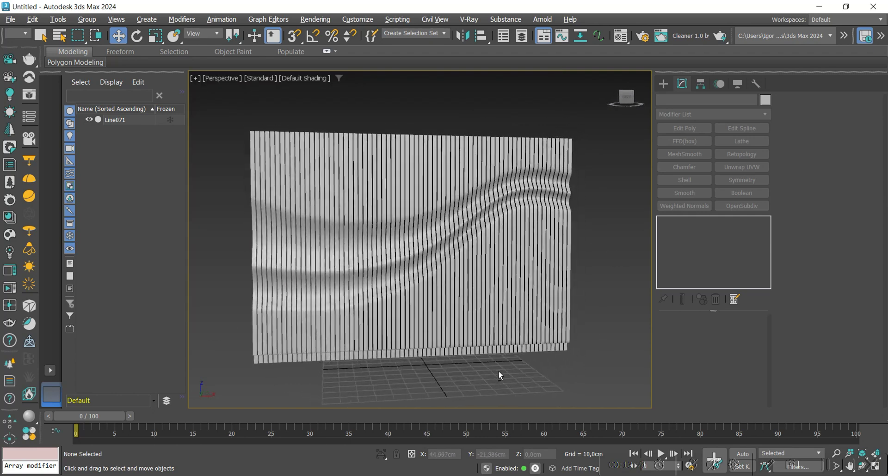